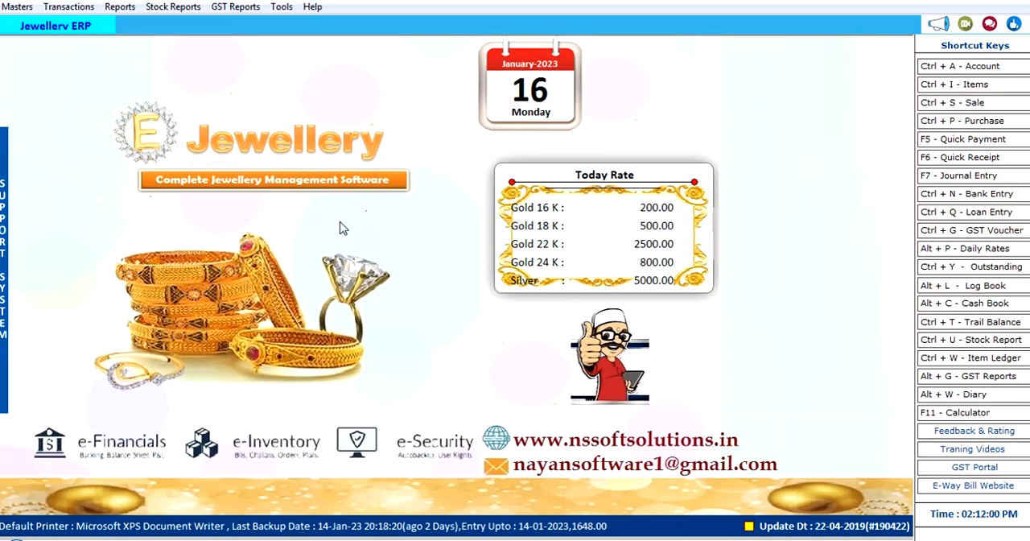
Step: Open the address book of accounts, view the blank new-account form, and close both
{"action": "left_click", "coordinate": [7, 7]}
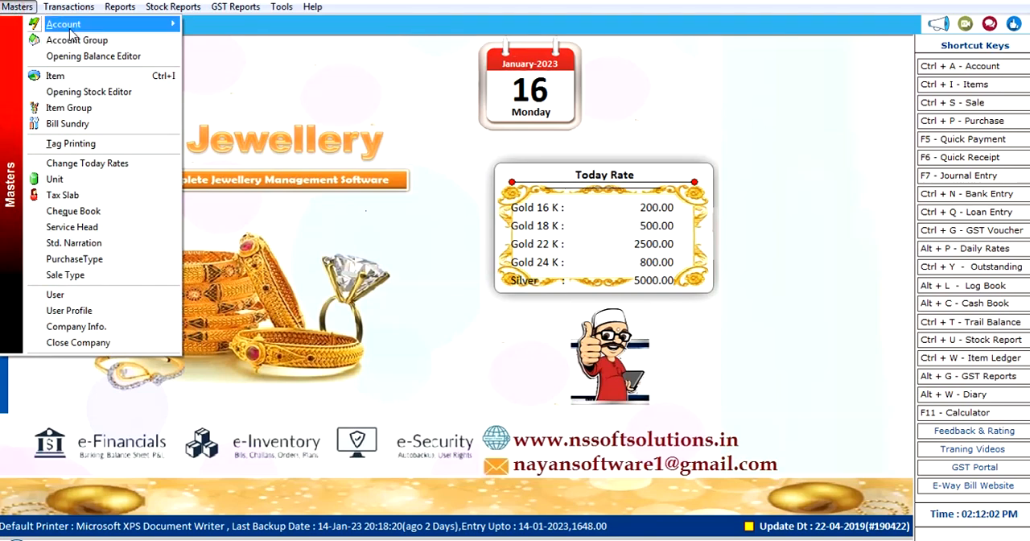
{"action": "mouse_move", "coordinate": [74, 31]}
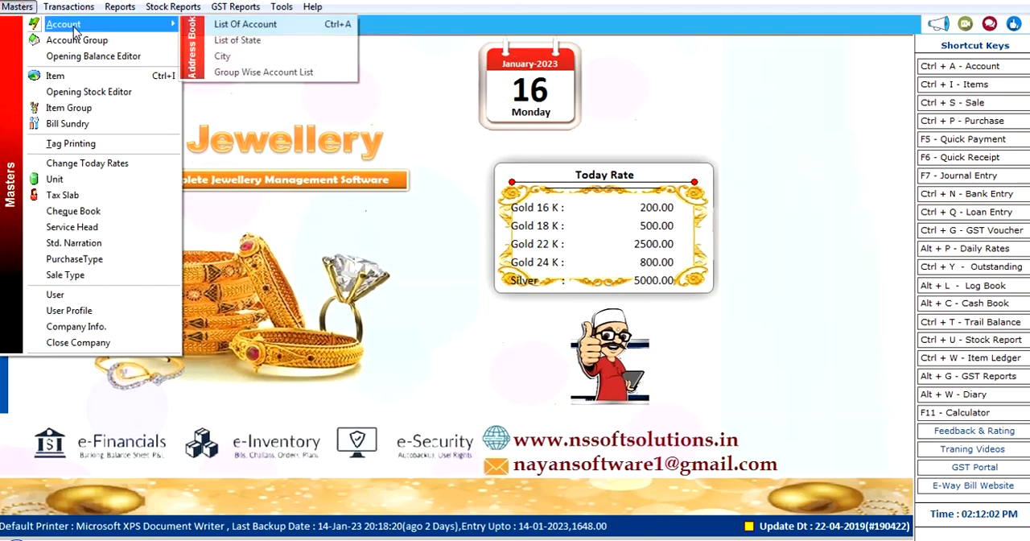
{"action": "left_click", "coordinate": [276, 31]}
{"action": "left_click", "coordinate": [317, 58]}
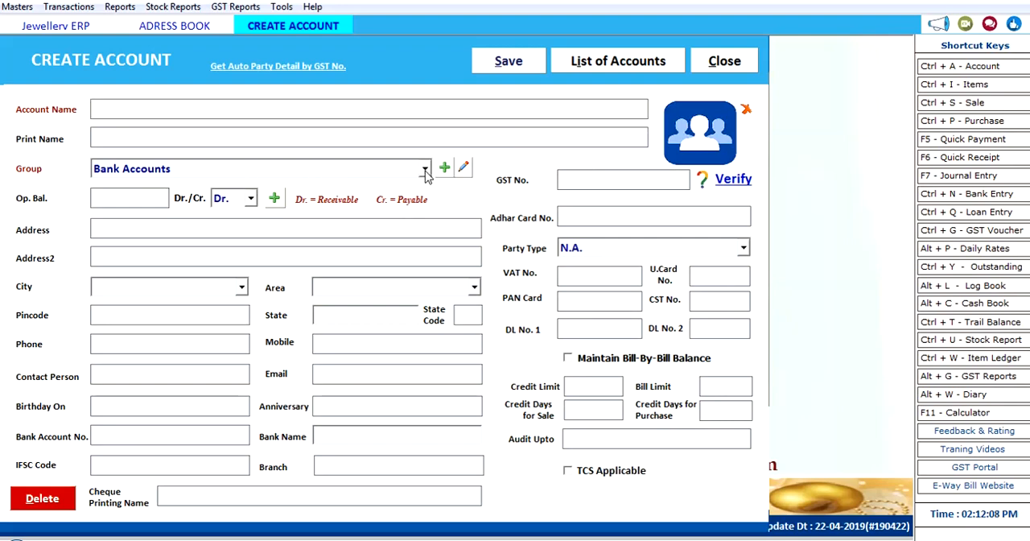
{"action": "left_click", "coordinate": [725, 64]}
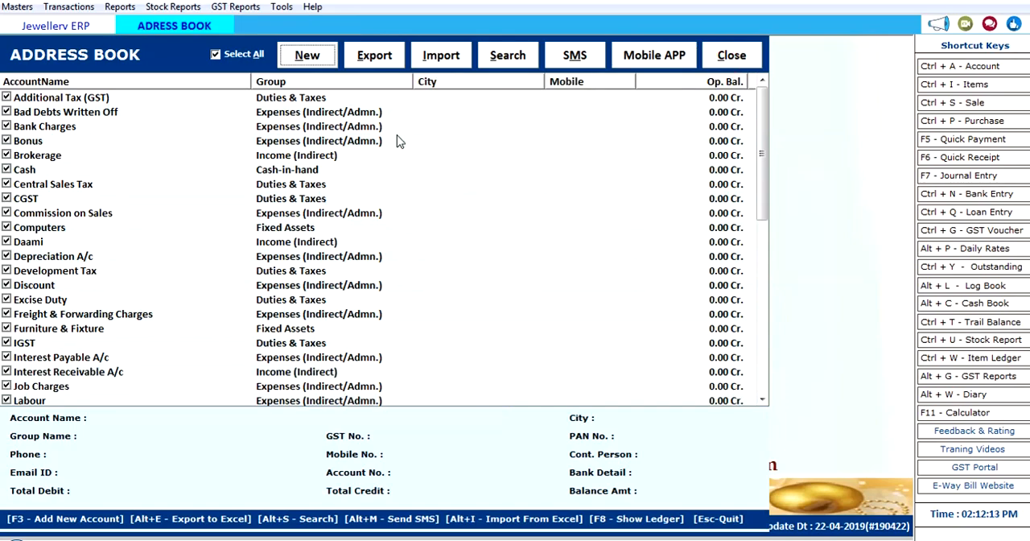
{"action": "left_click", "coordinate": [742, 58]}
Step: Open the item list, view the Gold Mangal Sutra item entry, and close that entry
{"action": "left_click", "coordinate": [13, 7]}
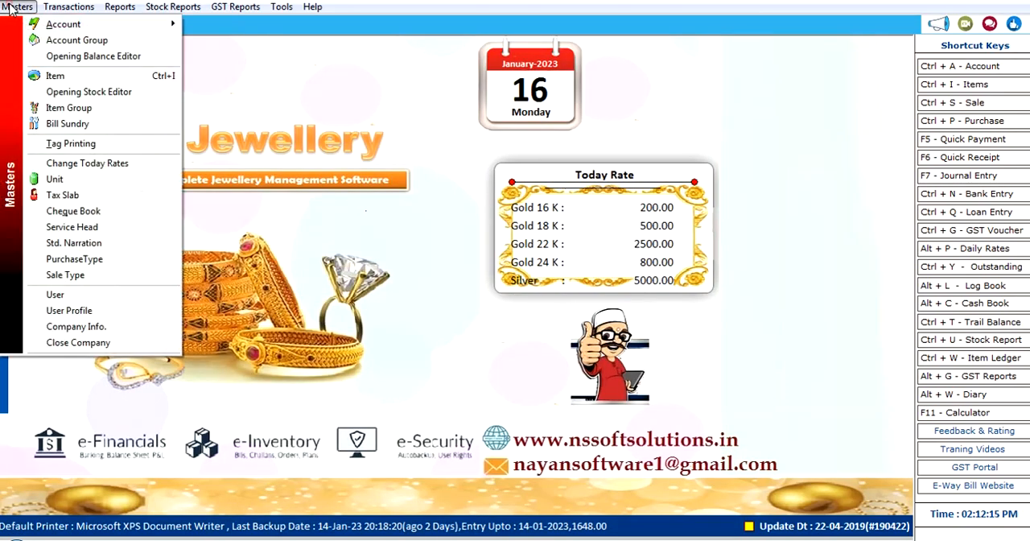
{"action": "left_click", "coordinate": [84, 75]}
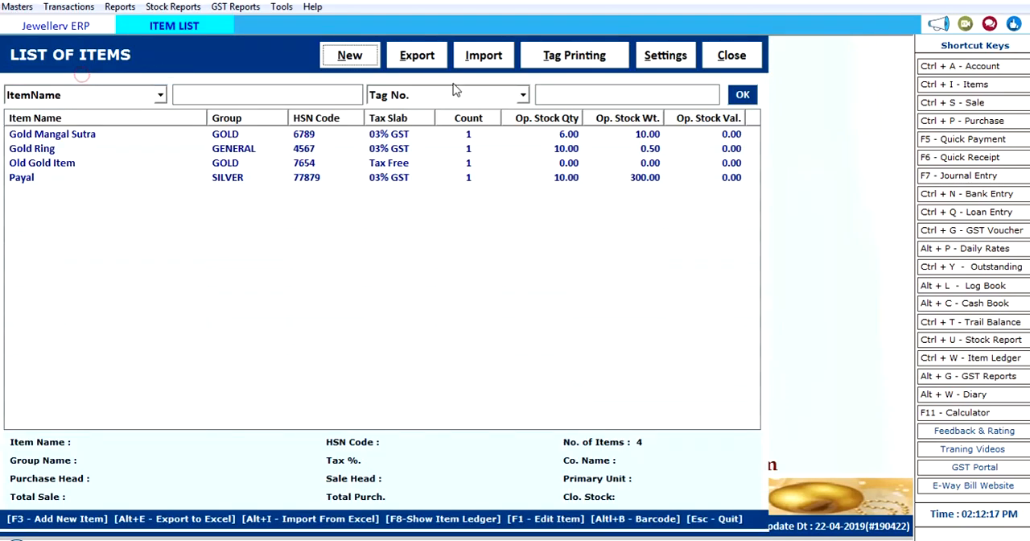
{"action": "left_click", "coordinate": [252, 133]}
{"action": "left_click", "coordinate": [287, 150]}
{"action": "double_click", "coordinate": [322, 138]}
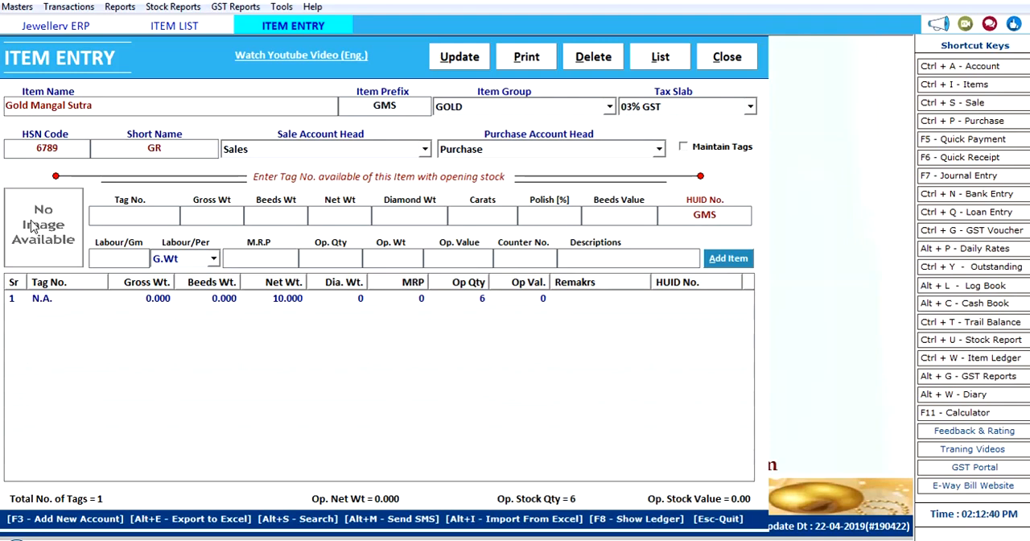
{"action": "left_click", "coordinate": [728, 58]}
Step: Examine the details of Gold Ring, Old Gold Item and Gold Mangal Sutra in the item list
{"action": "left_click", "coordinate": [267, 153]}
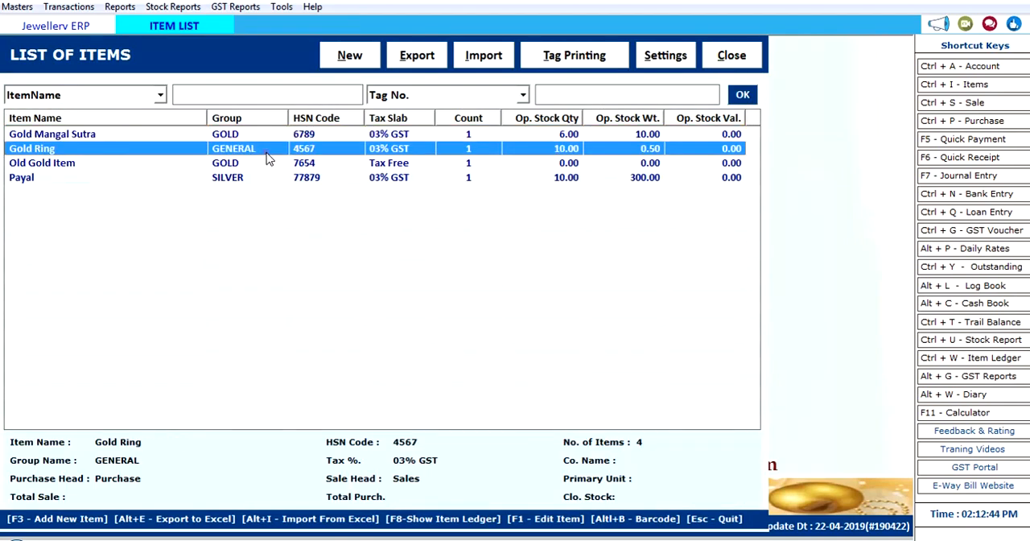
{"action": "left_click", "coordinate": [99, 135]}
{"action": "left_click", "coordinate": [96, 149]}
{"action": "left_click", "coordinate": [96, 161]}
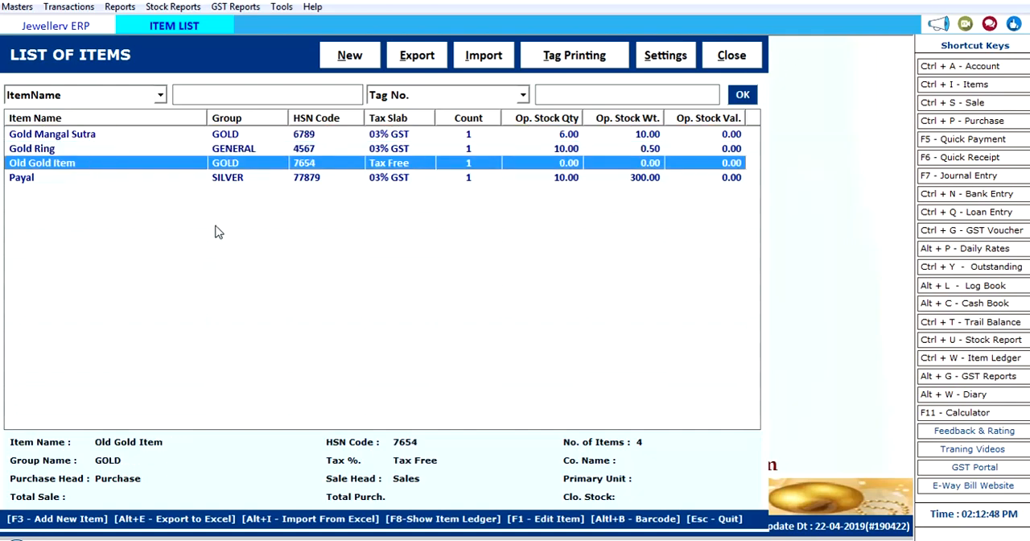
{"action": "left_click", "coordinate": [78, 134]}
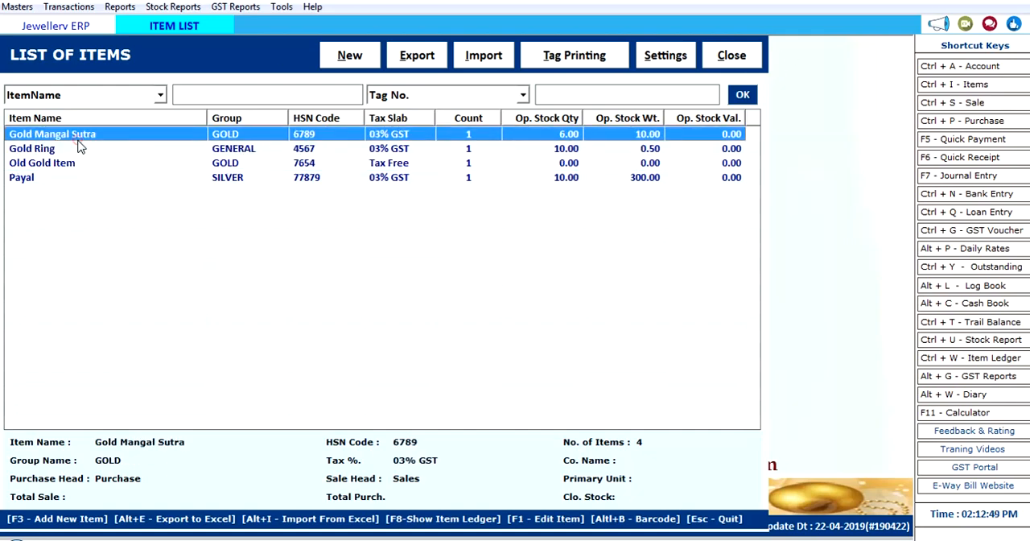
Step: Open tag printing from the item list and load the items as per opening stock
{"action": "left_click", "coordinate": [572, 61]}
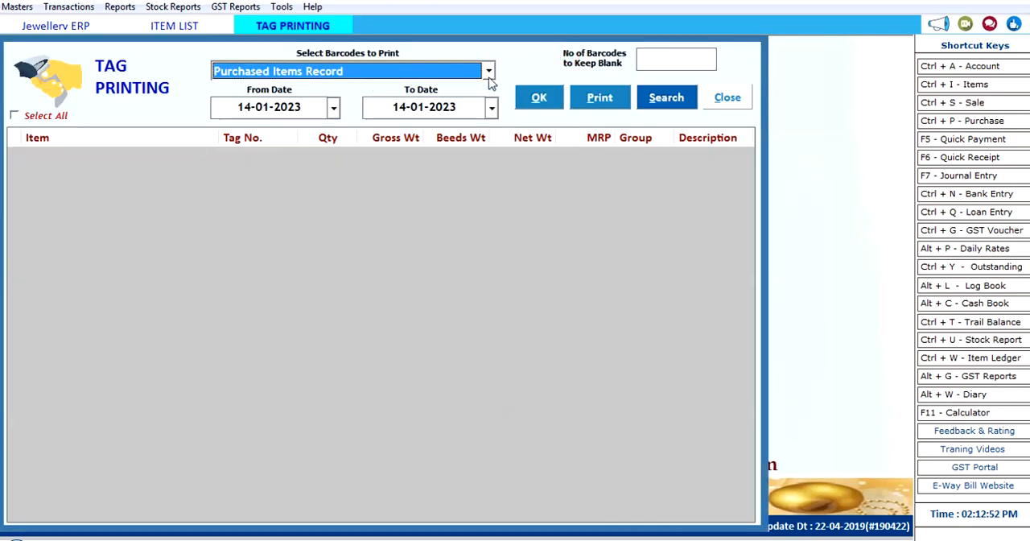
{"action": "left_click", "coordinate": [489, 74]}
{"action": "left_click", "coordinate": [359, 110]}
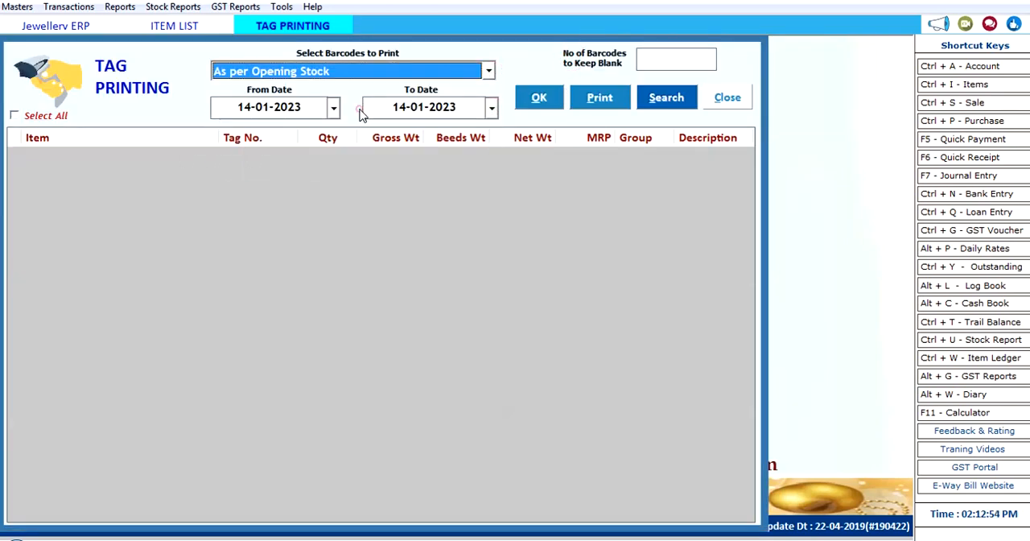
{"action": "left_click", "coordinate": [535, 98]}
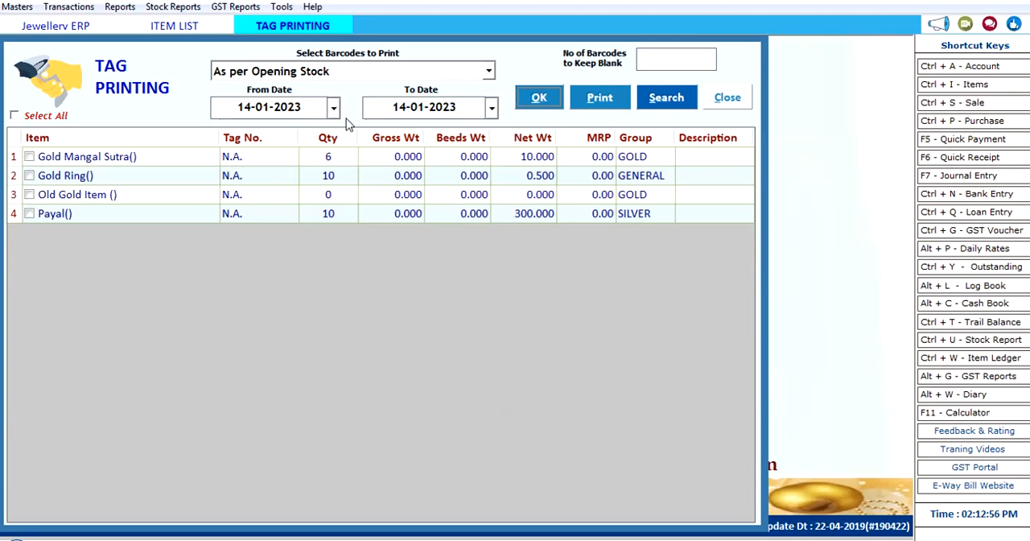
Step: Mark only Gold Ring for tag printing, view the barcode print options, and close back to the home screen
{"action": "left_click", "coordinate": [29, 156]}
{"action": "left_click", "coordinate": [28, 155]}
{"action": "left_click", "coordinate": [29, 174]}
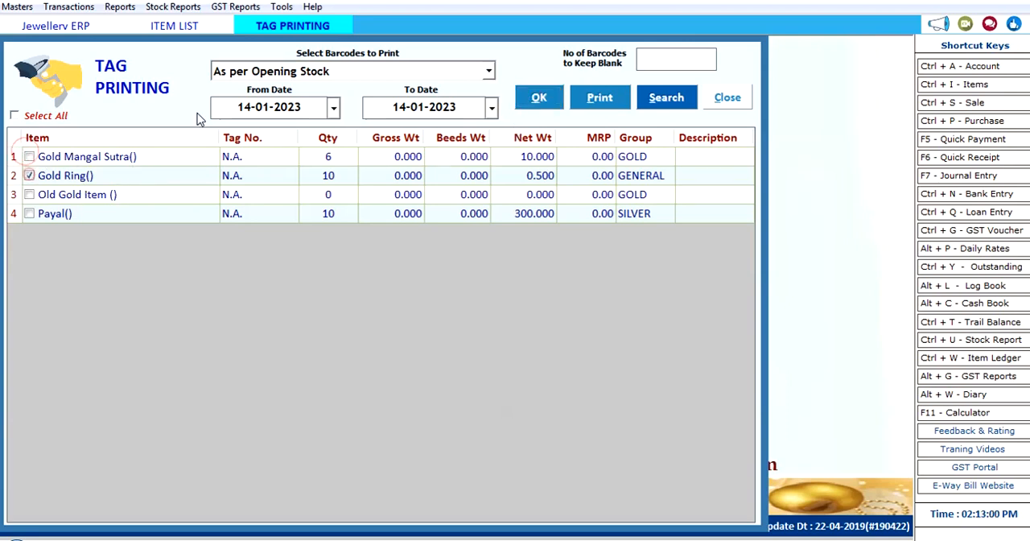
{"action": "left_click", "coordinate": [600, 99]}
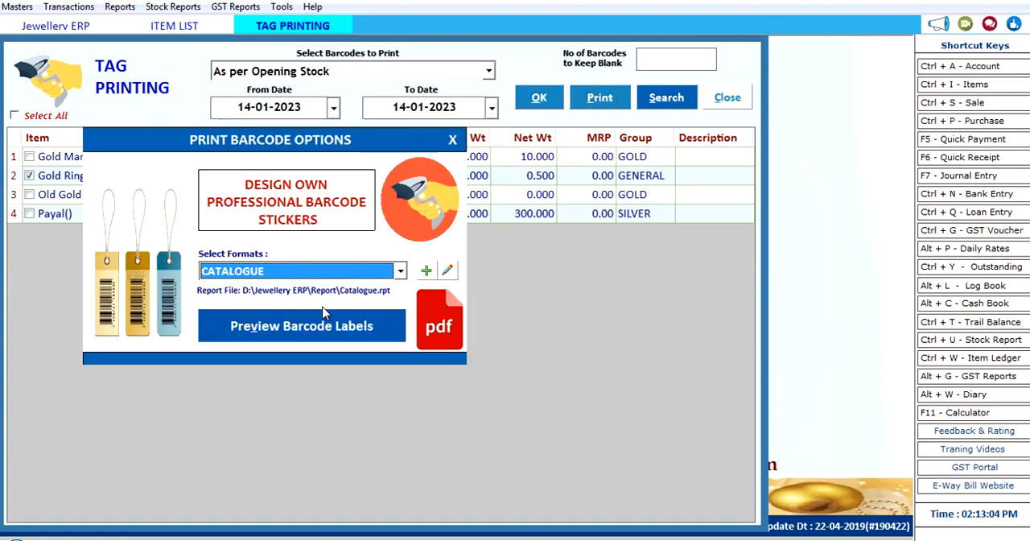
{"action": "left_click", "coordinate": [453, 141]}
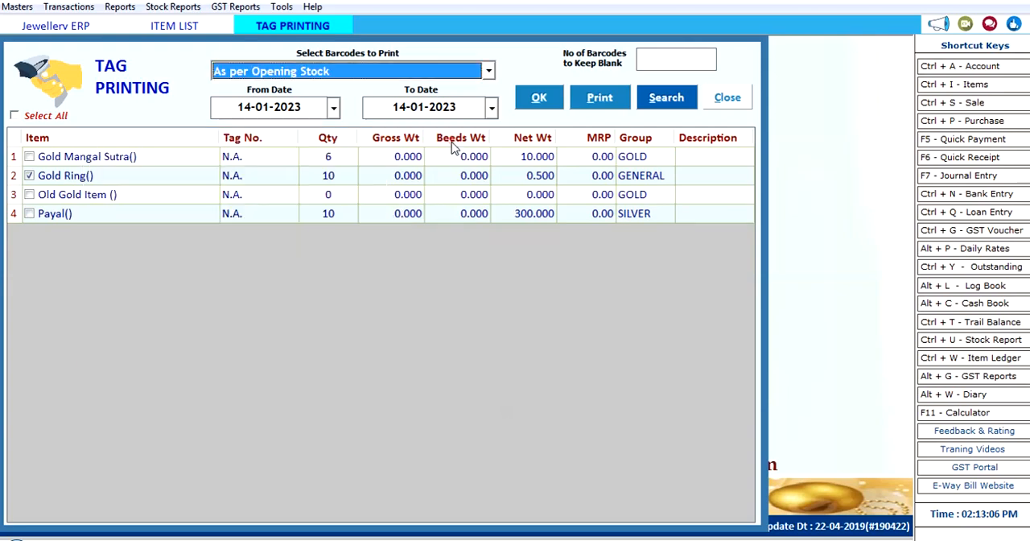
{"action": "left_click", "coordinate": [729, 98]}
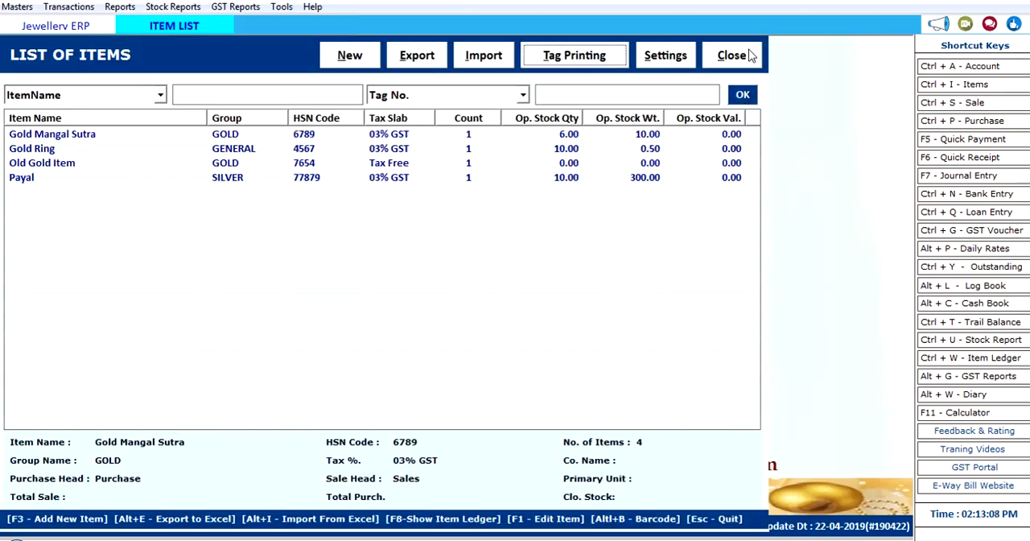
{"action": "left_click", "coordinate": [749, 55]}
Step: Open the today-rate form for 16-01-2023, review the gold and silver rates, and leave the form
{"action": "left_click", "coordinate": [17, 8]}
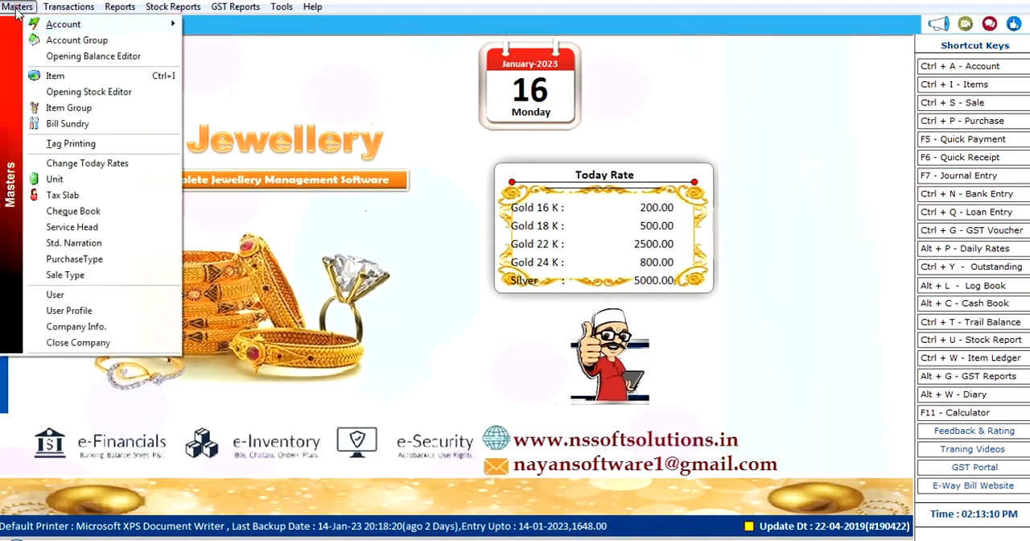
{"action": "left_click", "coordinate": [123, 162]}
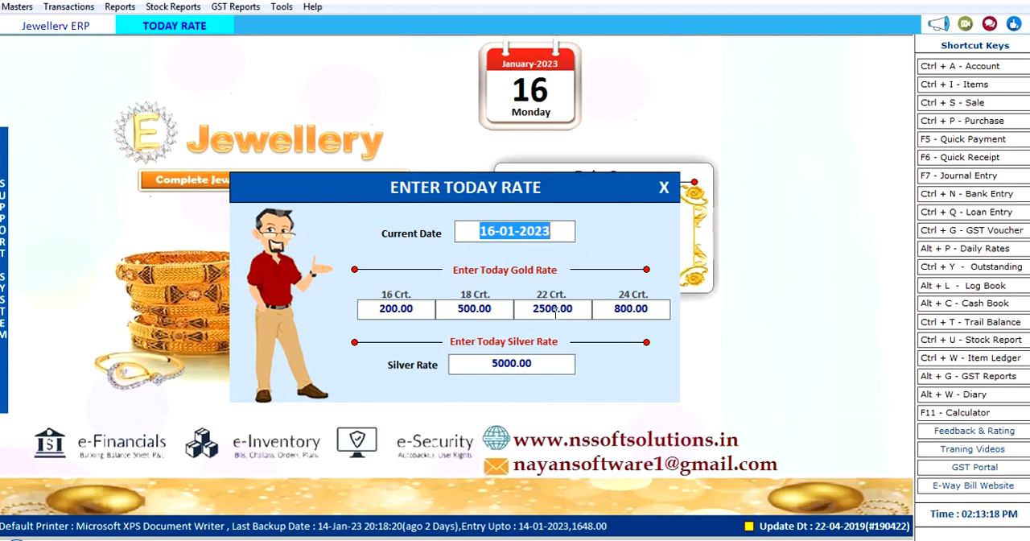
{"action": "key", "text": "Return"}
{"action": "key", "text": "Return"}
{"action": "key", "text": "Return"}
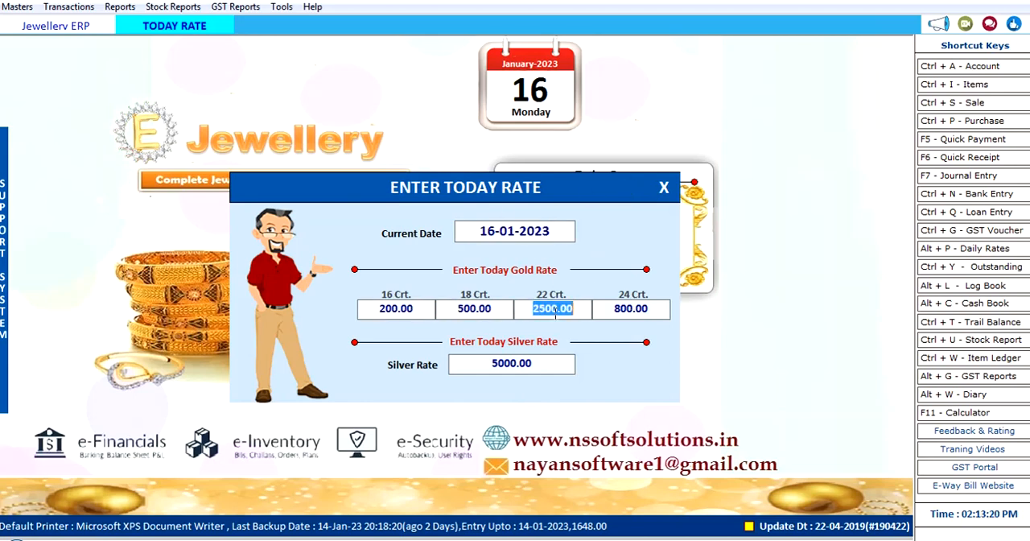
{"action": "key", "text": "Return"}
{"action": "key", "text": "Return"}
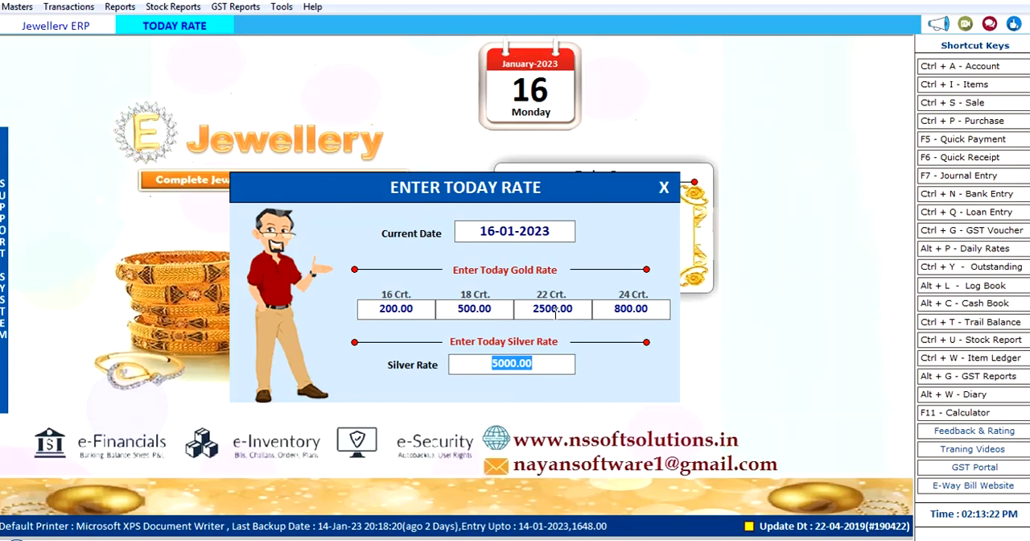
{"action": "key", "text": "Return"}
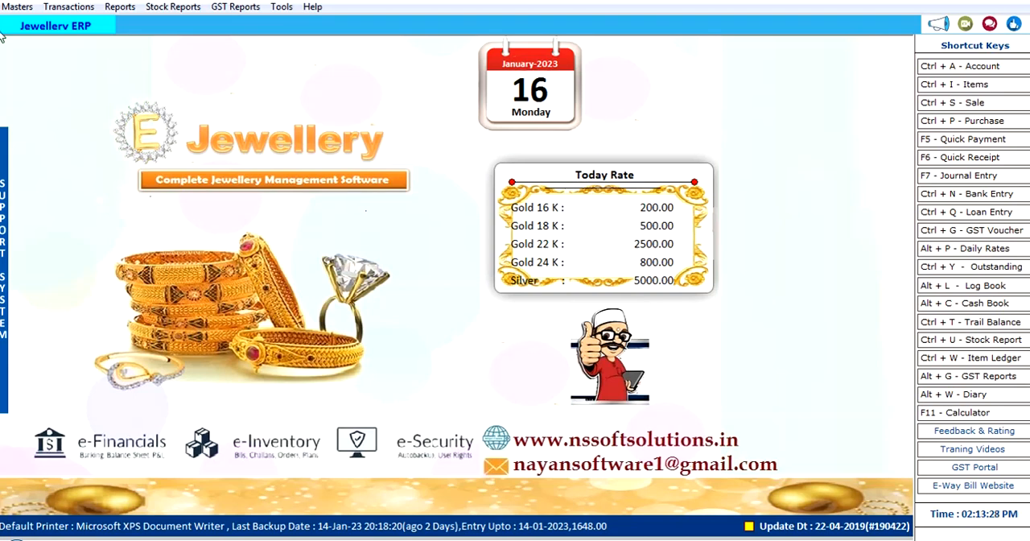
Step: View the user permissions in the User Profile form and close it
{"action": "left_click", "coordinate": [16, 6]}
{"action": "left_click", "coordinate": [459, 326]}
{"action": "left_click", "coordinate": [16, 6]}
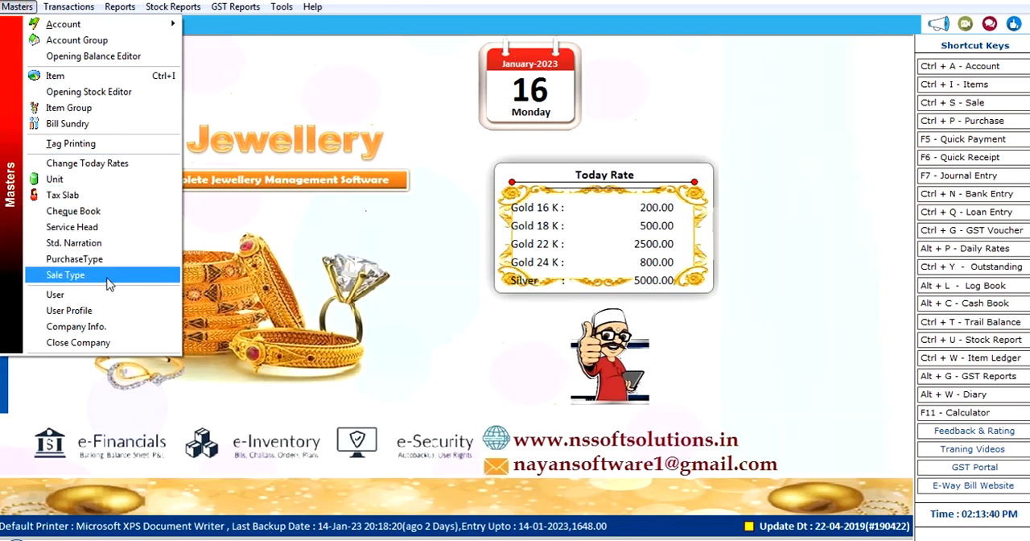
{"action": "left_click", "coordinate": [115, 313]}
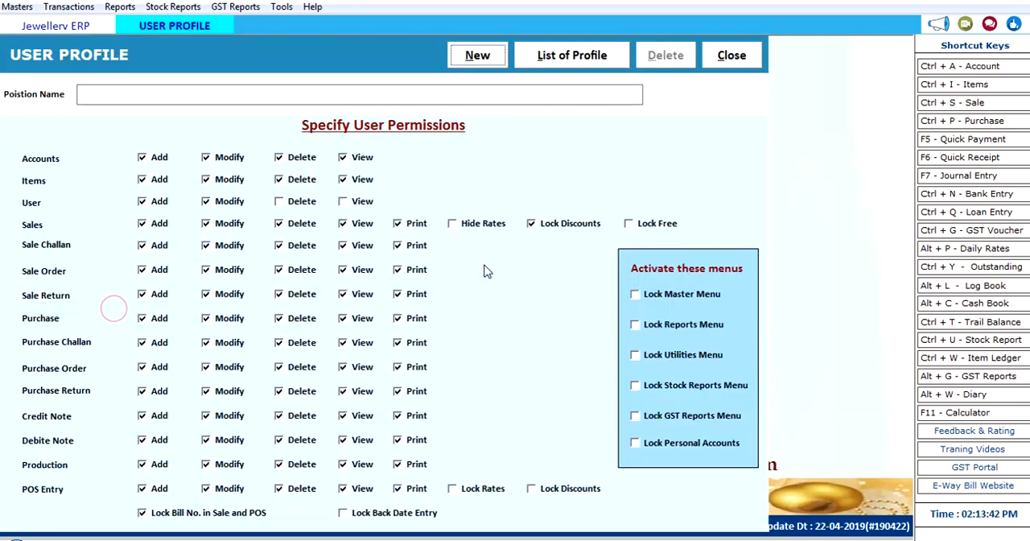
{"action": "left_click", "coordinate": [733, 53]}
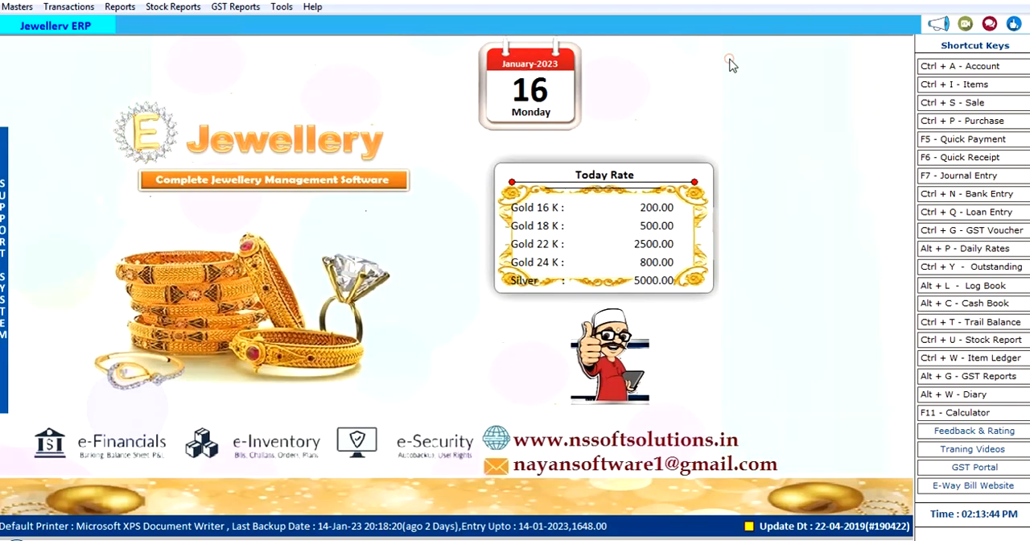
{"action": "left_click", "coordinate": [58, 8]}
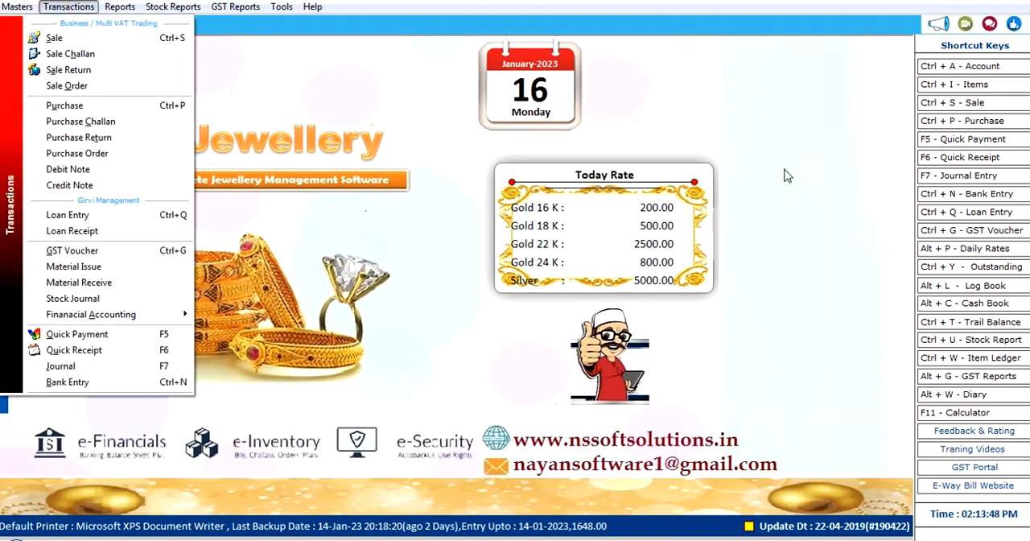
{"action": "left_click", "coordinate": [841, 158]}
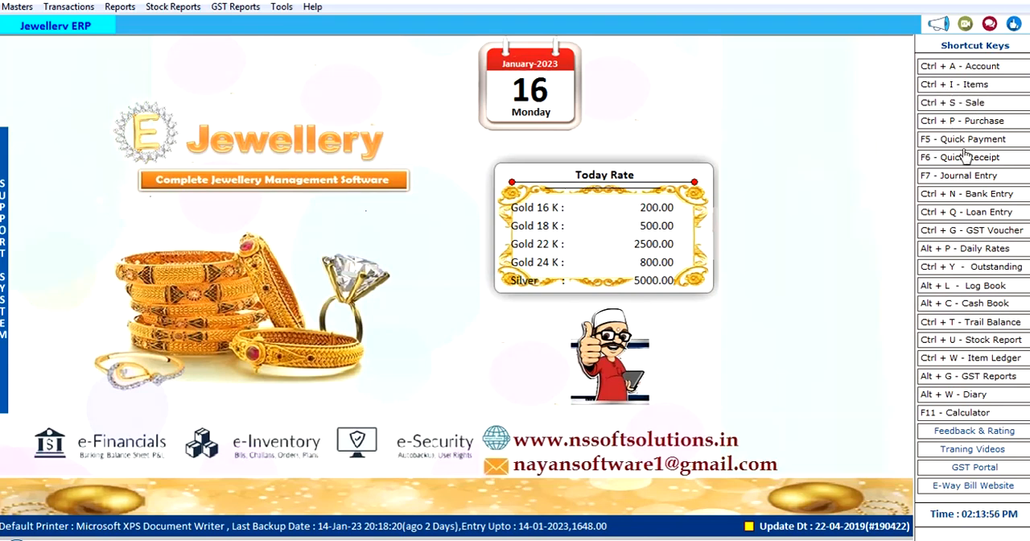
Step: Start a new sale bill dated 16-01-2023 with Cash as the party, using GST SERIES and bill number 2
{"action": "left_click", "coordinate": [972, 108]}
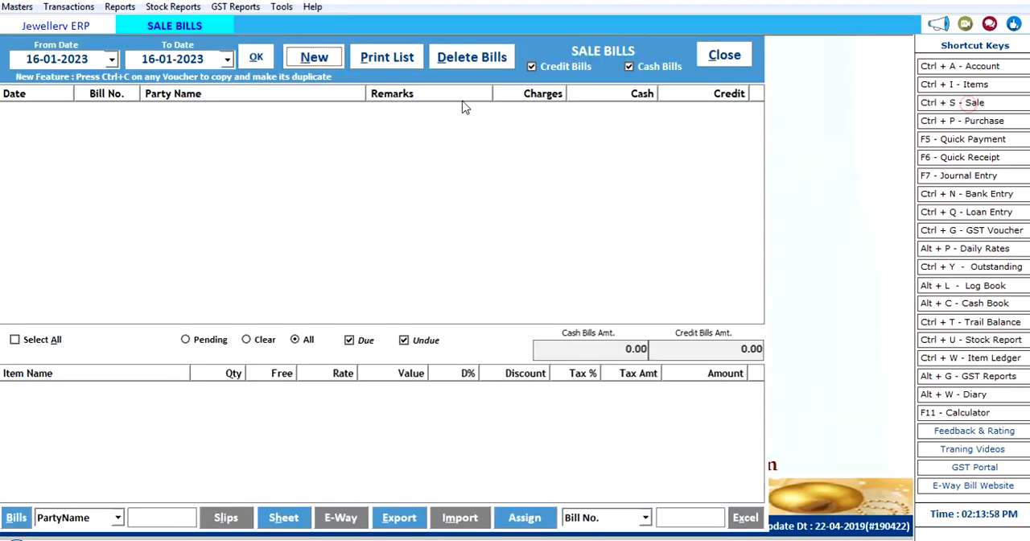
{"action": "left_click", "coordinate": [322, 58]}
{"action": "key", "text": "Return"}
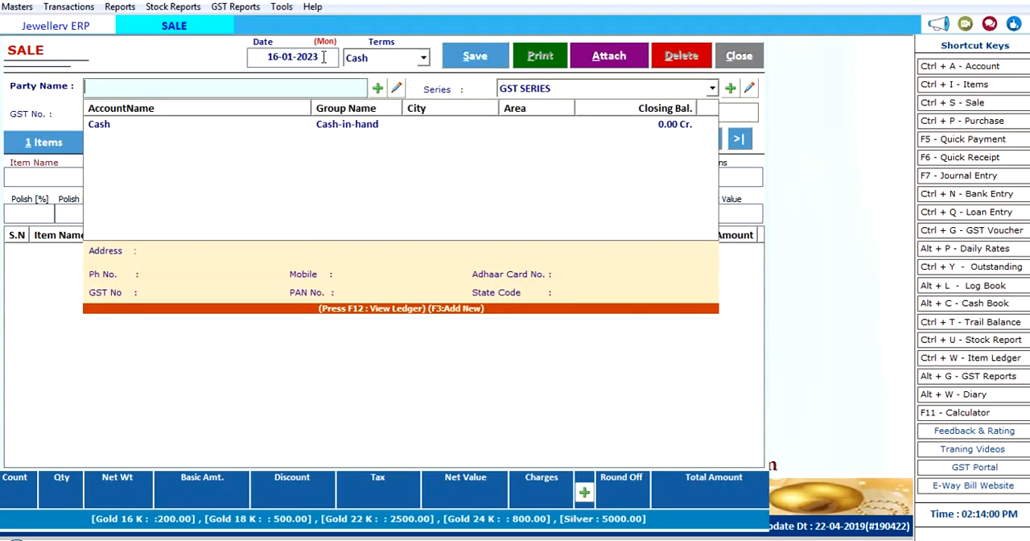
{"action": "key", "text": "Down"}
{"action": "key", "text": "Return"}
{"action": "key", "text": "Return"}
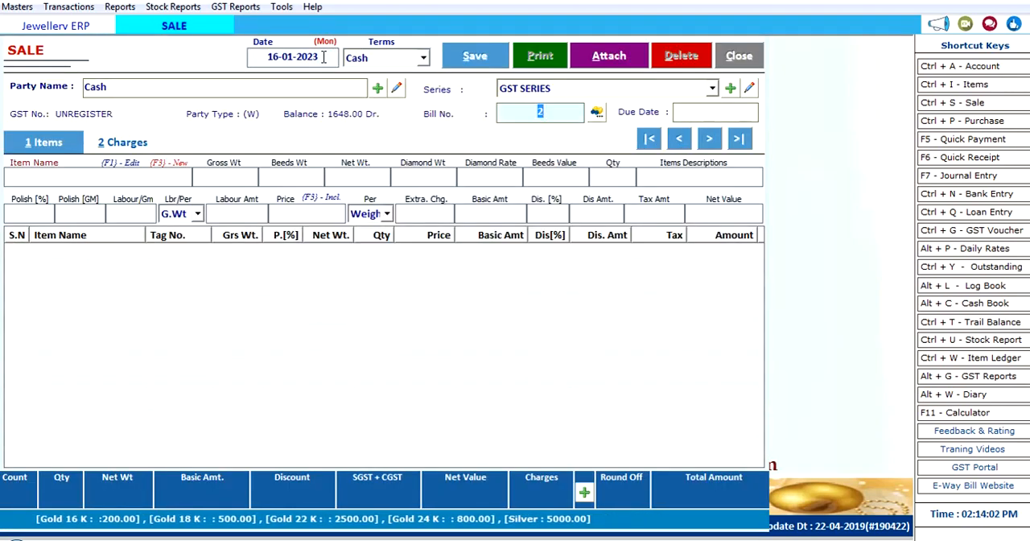
{"action": "key", "text": "Return"}
{"action": "key", "text": "Return"}
Step: Enter Gold Ring as the sale item with a gross weight of 10 and a quantity of 1
{"action": "key", "text": "Down"}
{"action": "key", "text": "Down"}
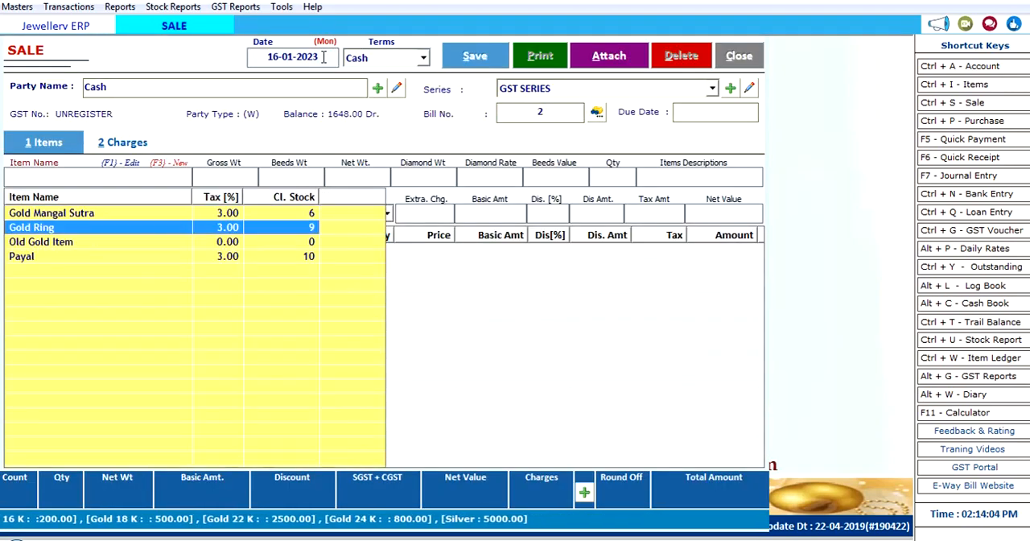
{"action": "key", "text": "Return"}
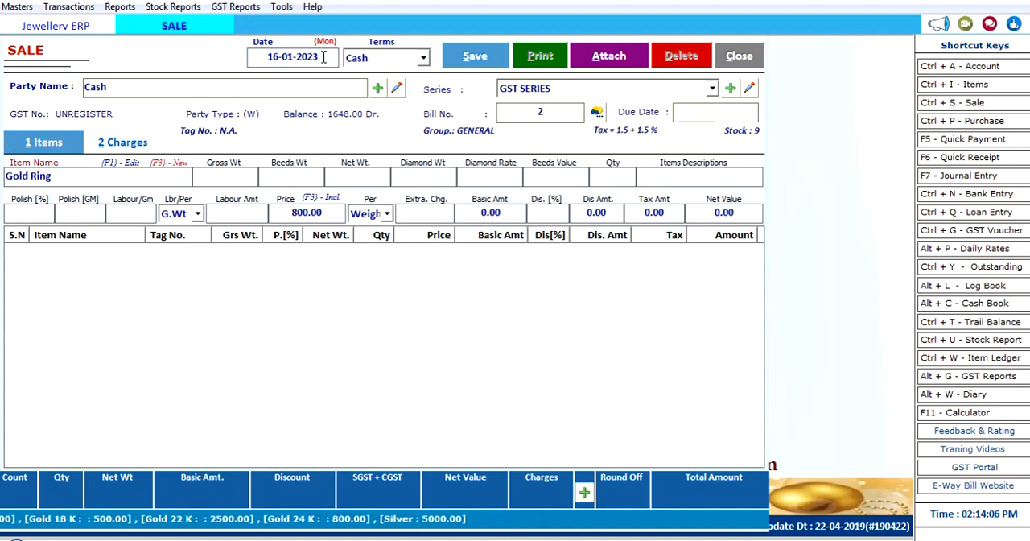
{"action": "type", "text": "10"}
{"action": "key", "text": "Return"}
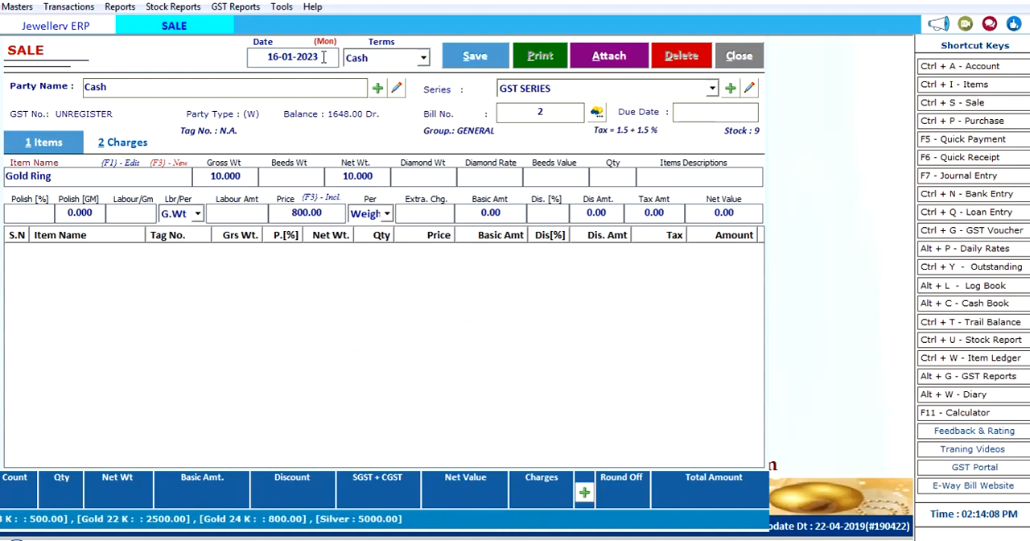
{"action": "type", "text": "1"}
{"action": "key", "text": "Return"}
{"action": "key", "text": "Return"}
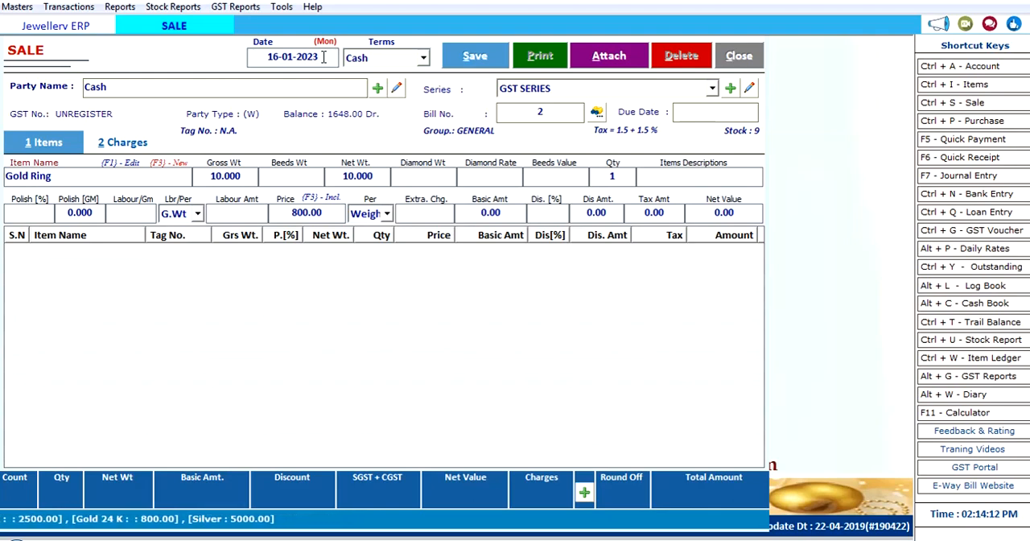
Step: Set the Gold Ring's polish to 10%, leave labour per gram blank, and accept the price of 800.00 by weight
{"action": "type", "text": "10"}
{"action": "key", "text": "Return"}
{"action": "key", "text": "Return"}
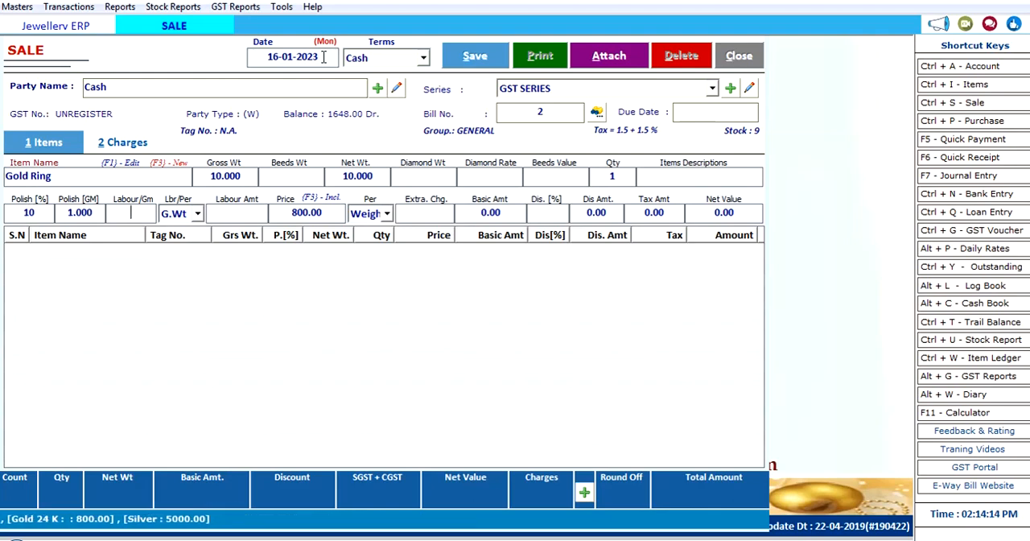
{"action": "key", "text": "Return"}
{"action": "key", "text": "Return"}
{"action": "key", "text": "Return"}
{"action": "key", "text": "Return"}
{"action": "key", "text": "Return"}
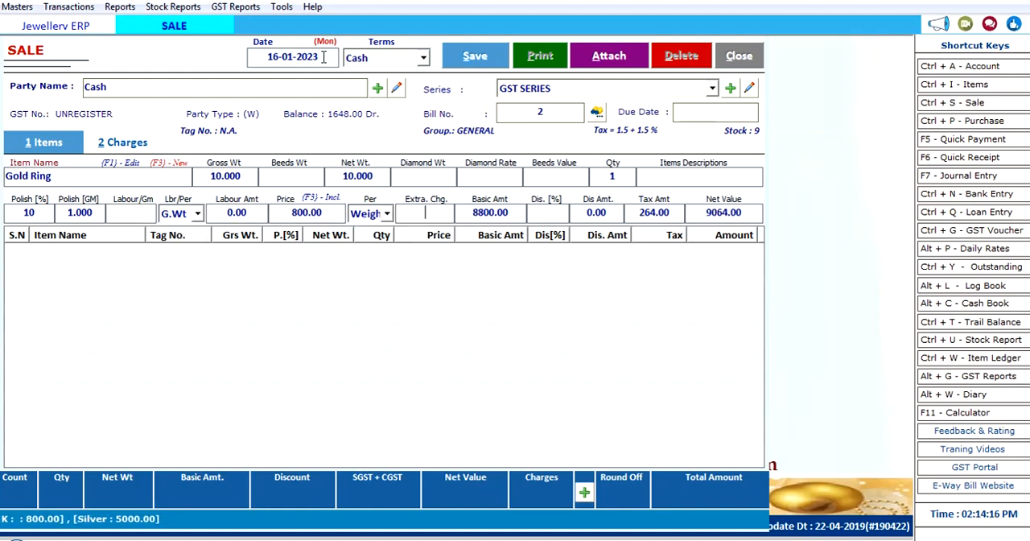
Step: Add the Gold Ring line to the bill and save the sale without entering any amounts in the payment options
{"action": "key", "text": "Return"}
{"action": "key", "text": "Return"}
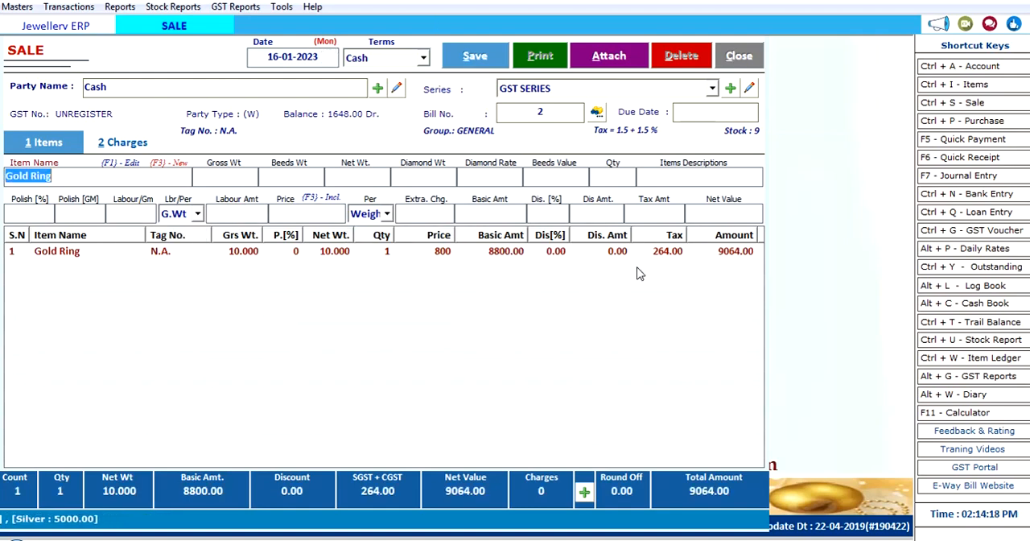
{"action": "left_click", "coordinate": [584, 493]}
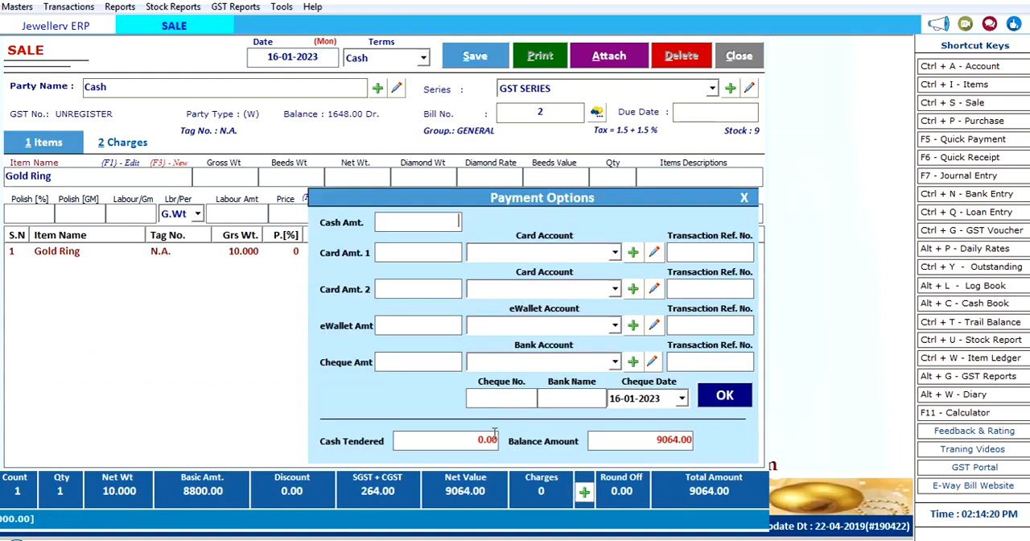
{"action": "left_click", "coordinate": [744, 199]}
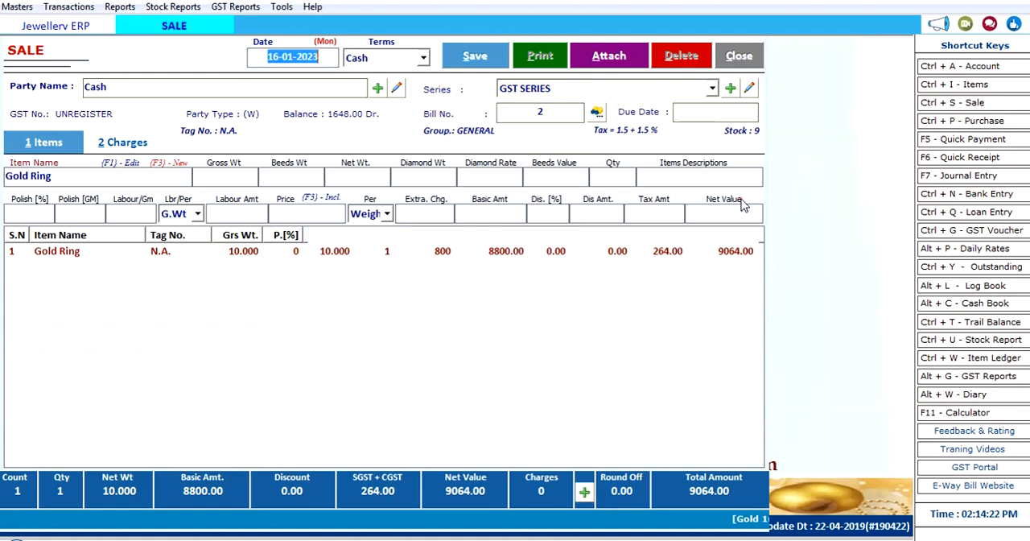
{"action": "left_click", "coordinate": [470, 55]}
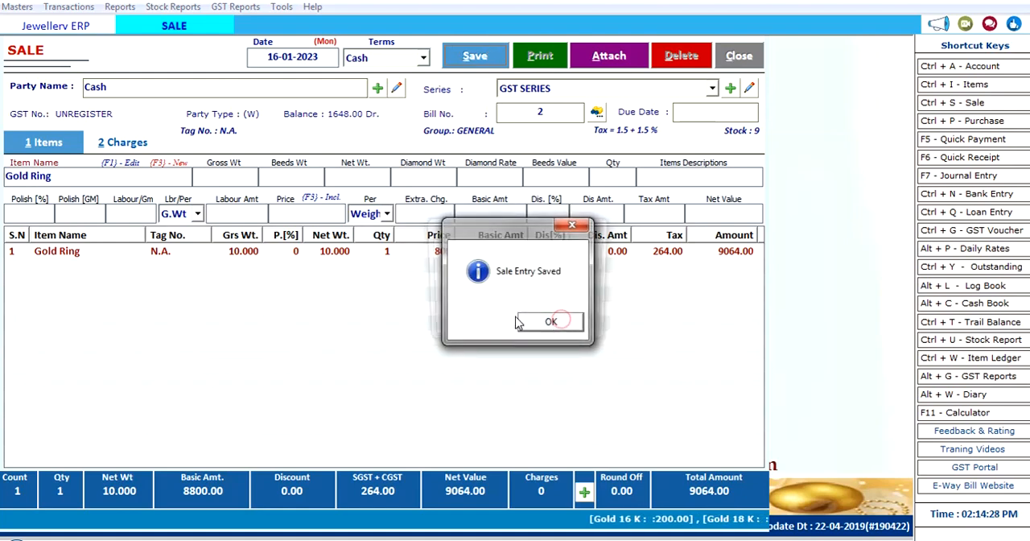
{"action": "left_click", "coordinate": [548, 319]}
Step: Preview the original copy of the bill in the GST INVOICE format, look through the page, and close the preview and sale form
{"action": "left_click", "coordinate": [493, 322]}
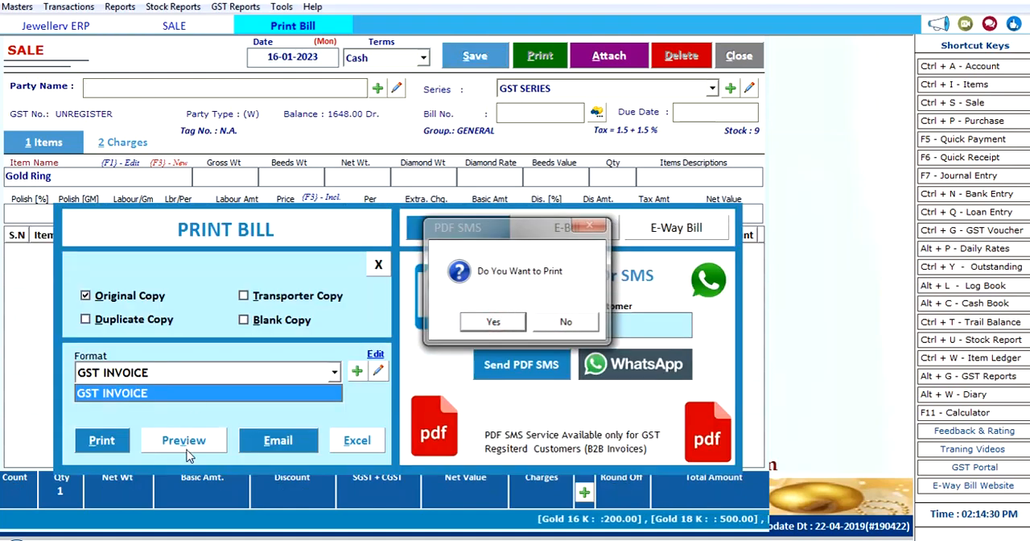
{"action": "left_click", "coordinate": [185, 441]}
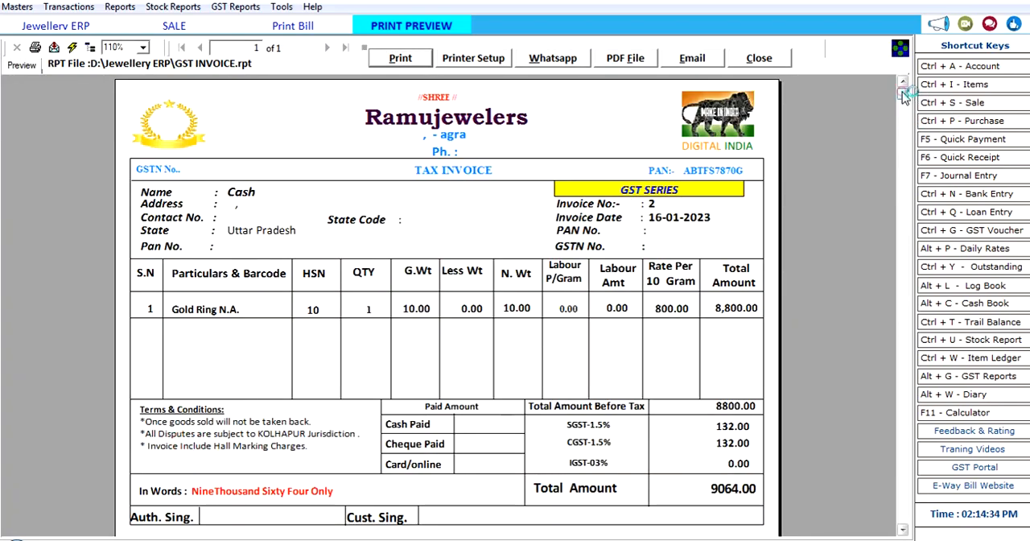
{"action": "left_click_drag", "start_coordinate": [904, 95], "coordinate": [905, 163]}
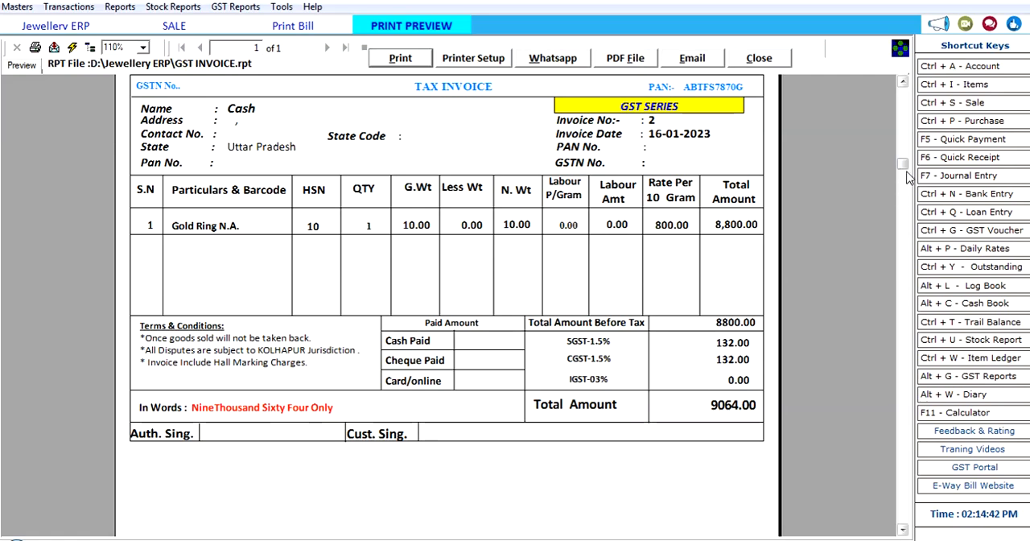
{"action": "left_click_drag", "start_coordinate": [904, 163], "coordinate": [903, 93]}
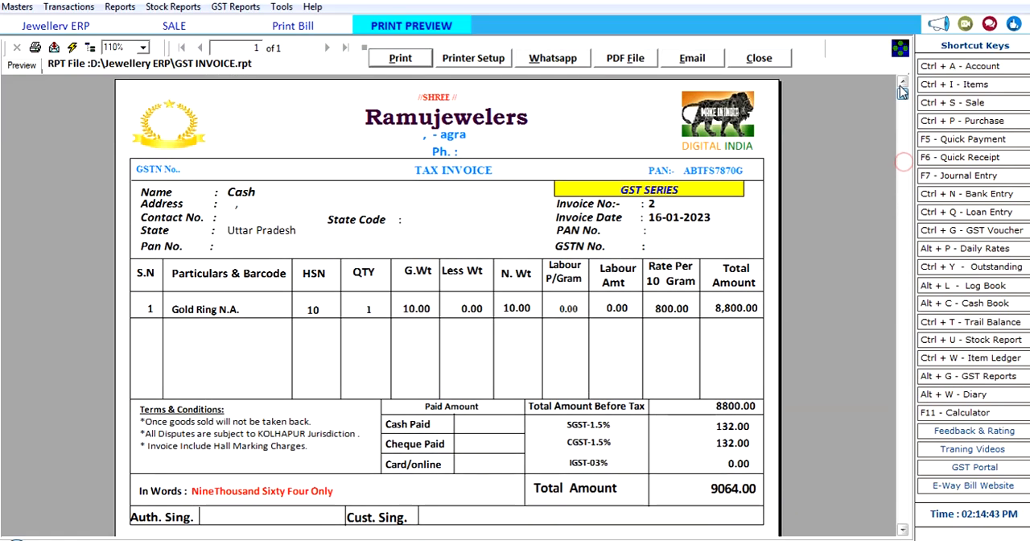
{"action": "left_click", "coordinate": [758, 62]}
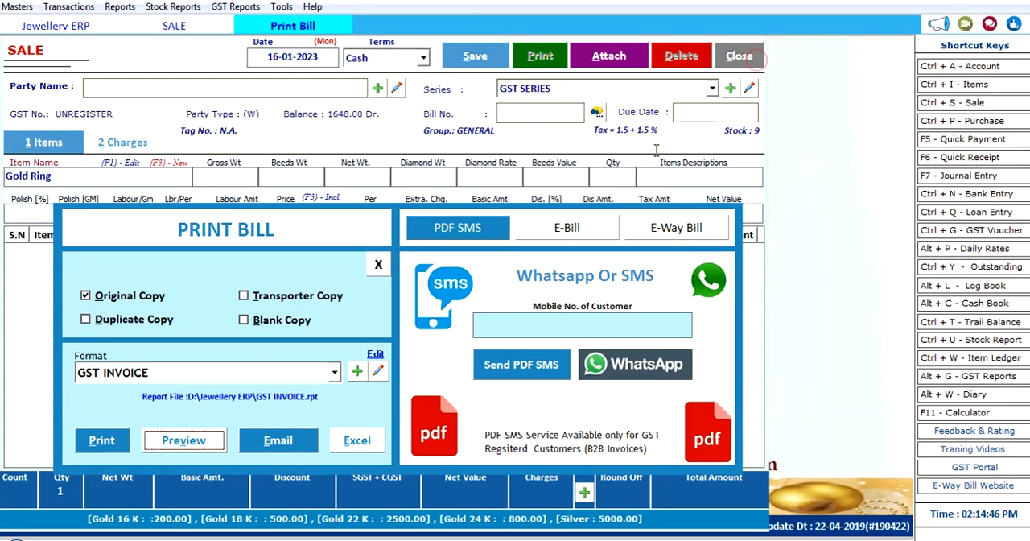
{"action": "left_click", "coordinate": [377, 267]}
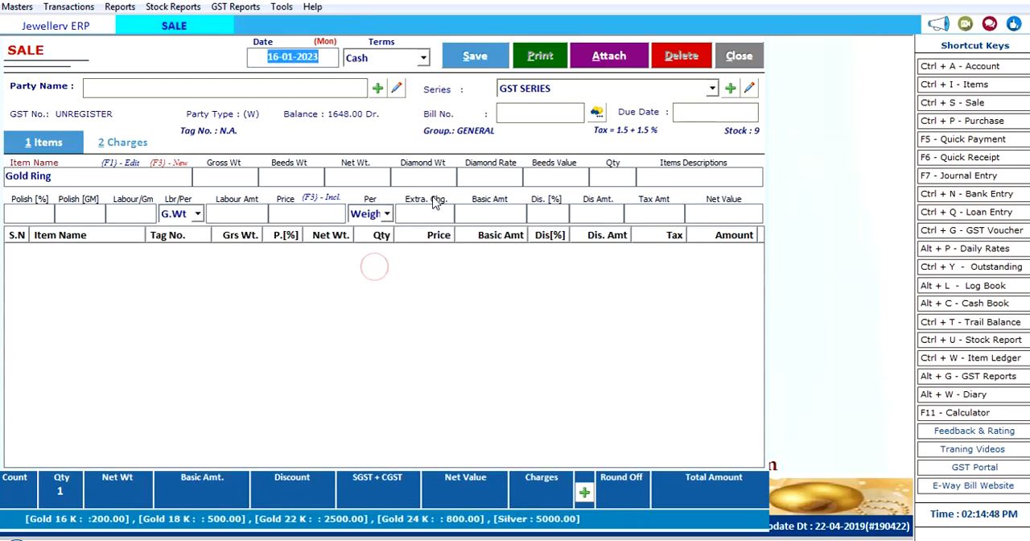
{"action": "left_click", "coordinate": [740, 56]}
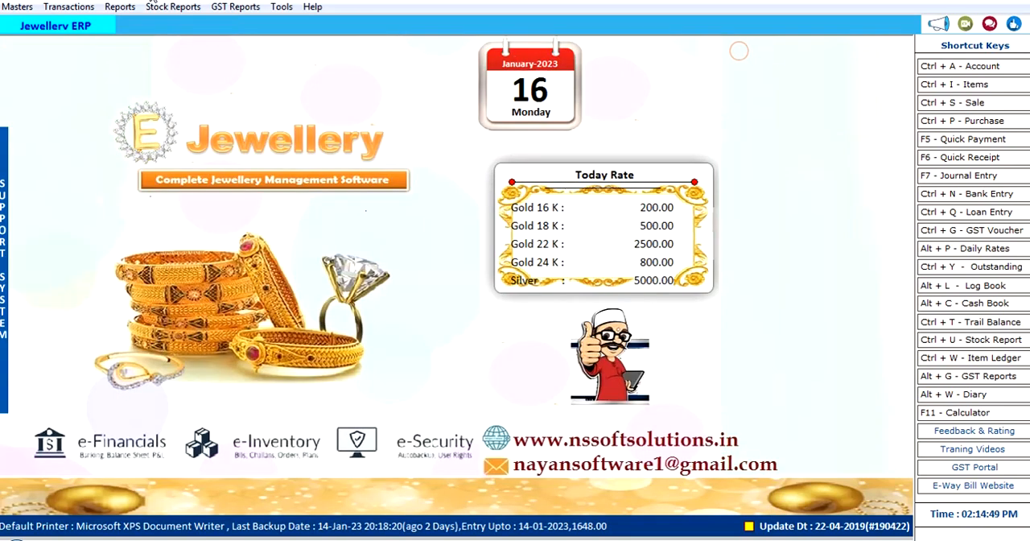
Step: Open the cash sale bill number 2 dated 16-01-2023 from the sale bills list for editing
{"action": "left_click", "coordinate": [68, 7]}
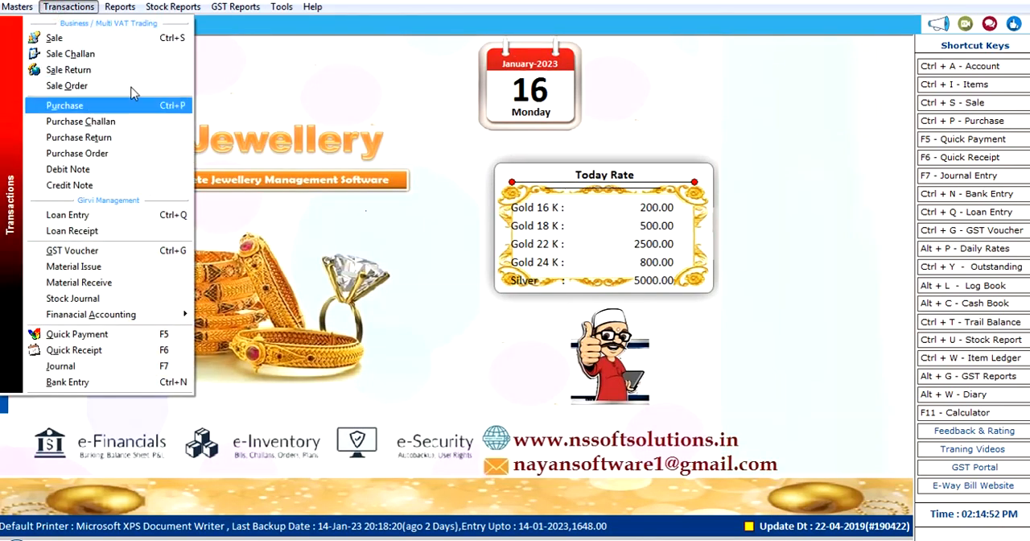
{"action": "left_click", "coordinate": [969, 105]}
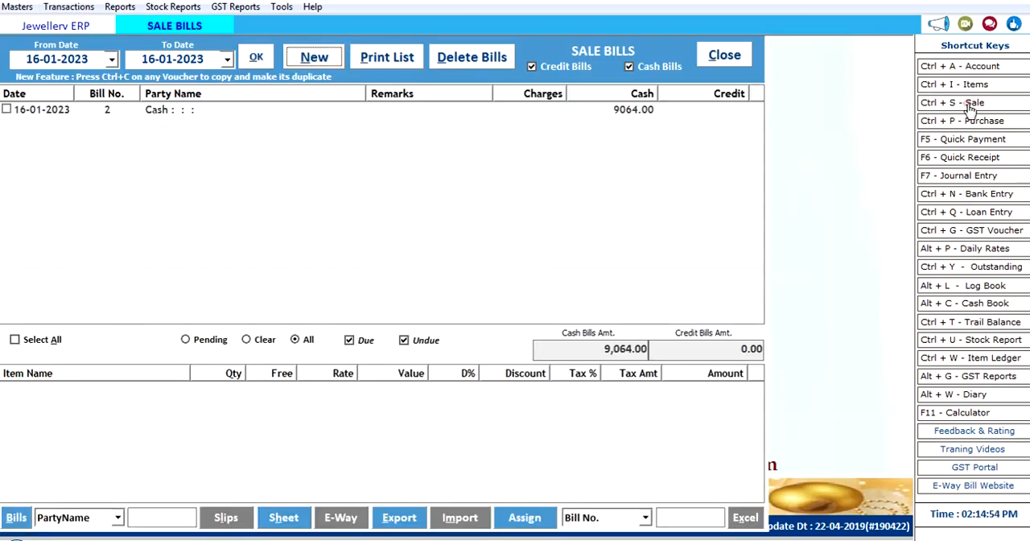
{"action": "double_click", "coordinate": [196, 109]}
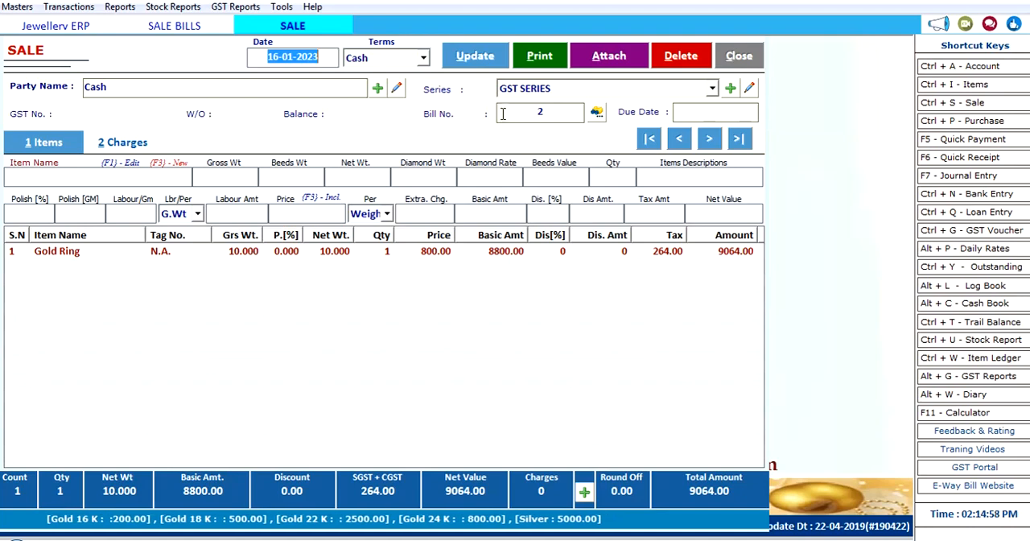
{"action": "left_click", "coordinate": [696, 115]}
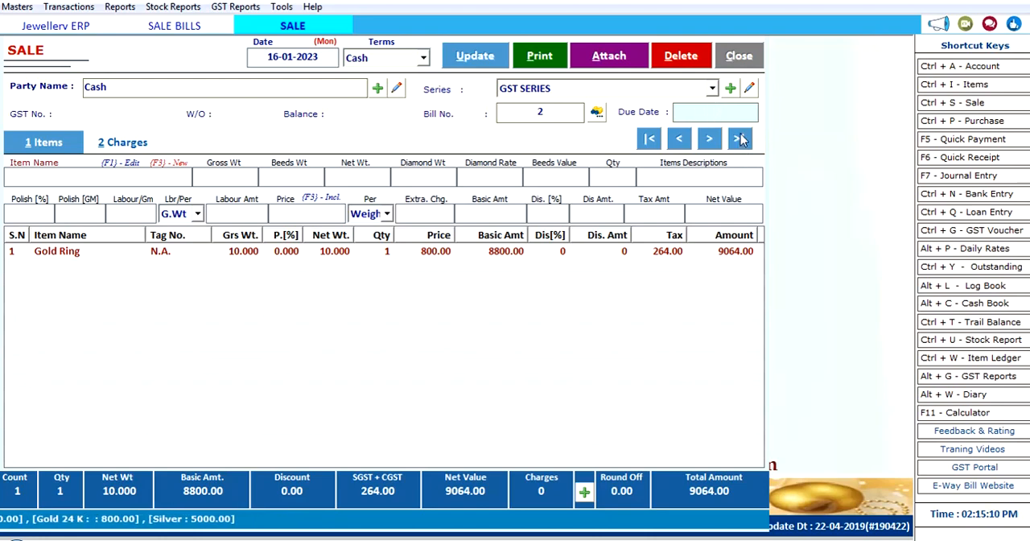
{"action": "double_click", "coordinate": [566, 114]}
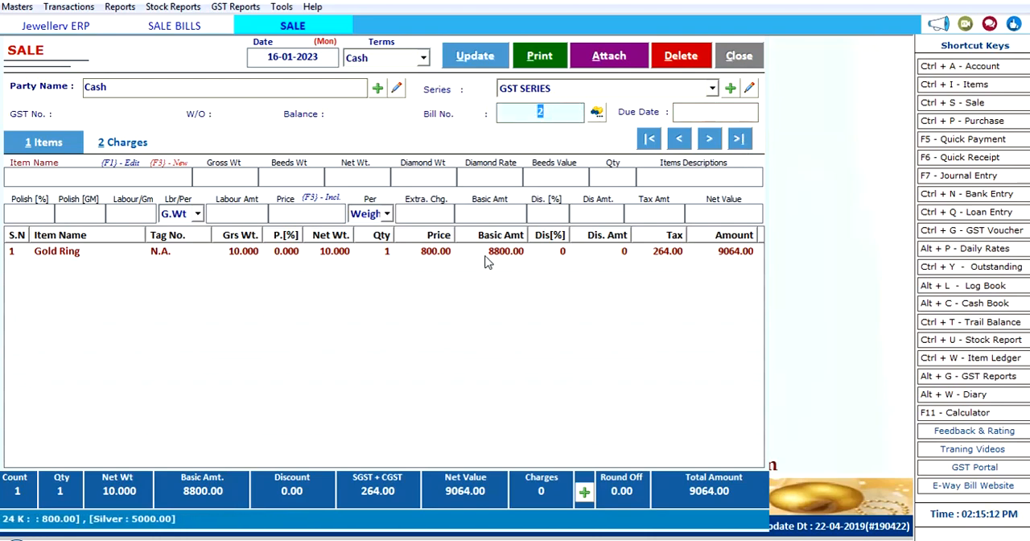
Step: Change the entry type for a new bill line to Purchase and choose Old Gold Item as its item
{"action": "left_click", "coordinate": [73, 182]}
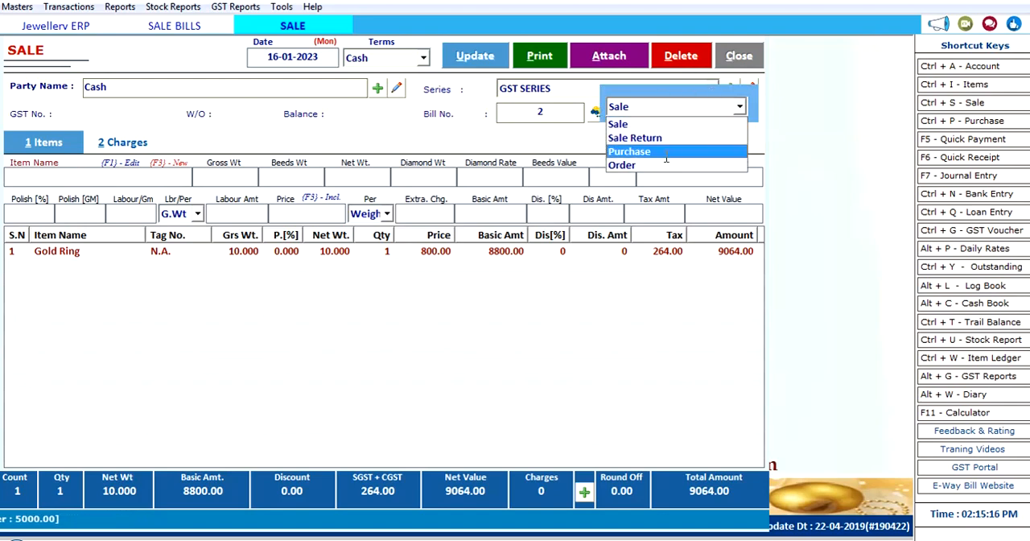
{"action": "left_click", "coordinate": [635, 152]}
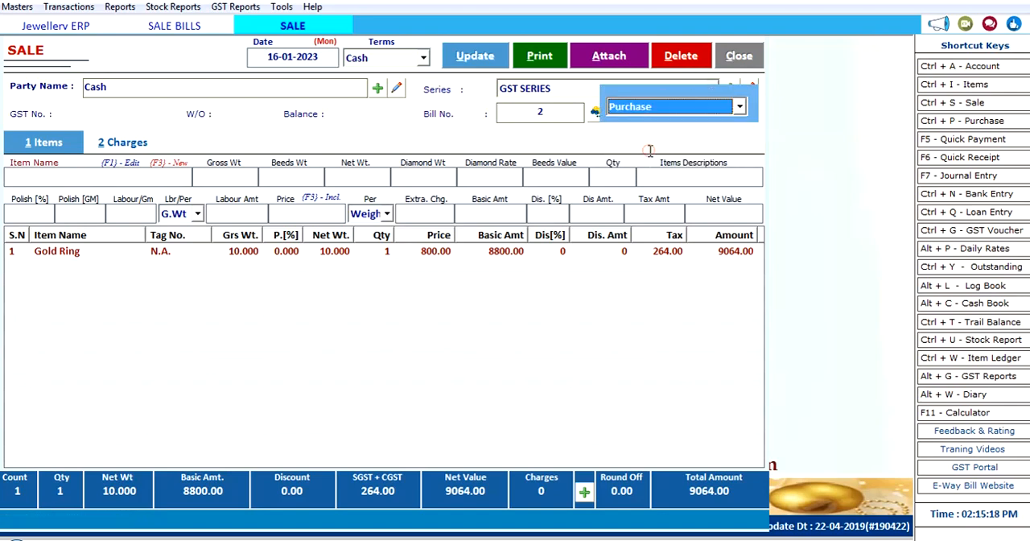
{"action": "key", "text": "Return"}
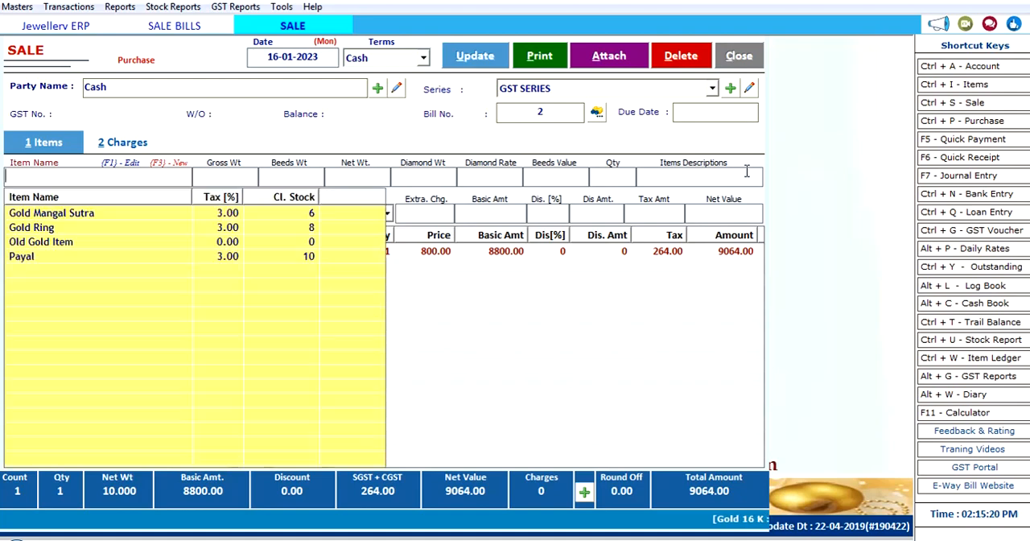
{"action": "key", "text": "Down"}
{"action": "key", "text": "Down"}
{"action": "key", "text": "Down"}
{"action": "key", "text": "Up"}
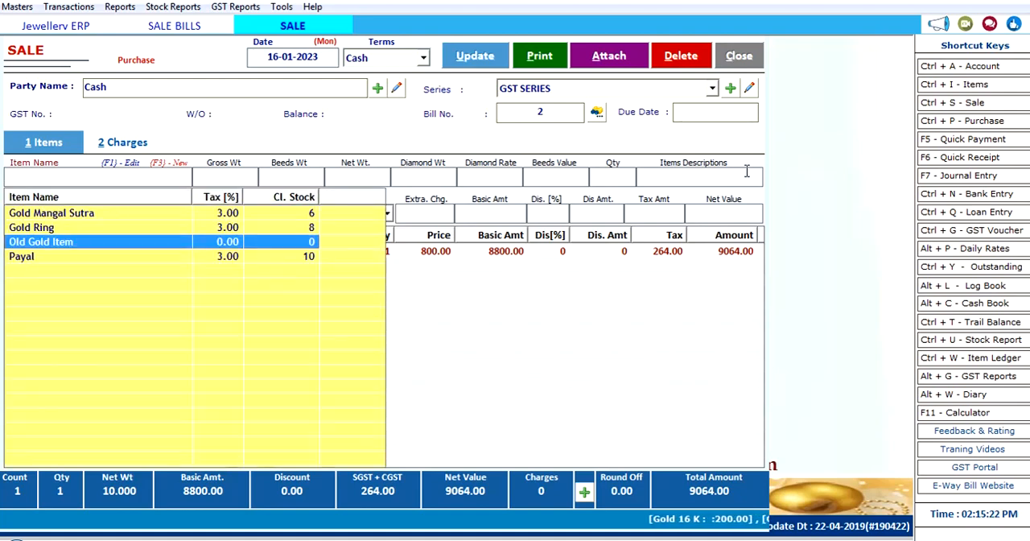
{"action": "key", "text": "Return"}
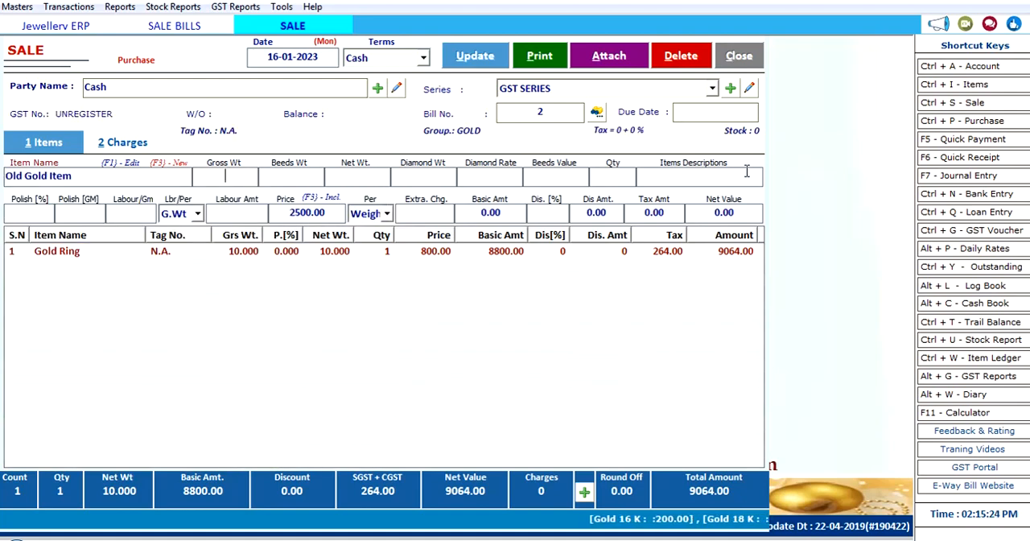
Step: Set the Old Gold Item's gross weight to 20 and quantity to 1, leaving polish percentage and labour per gram blank
{"action": "type", "text": "20"}
{"action": "key", "text": "Return"}
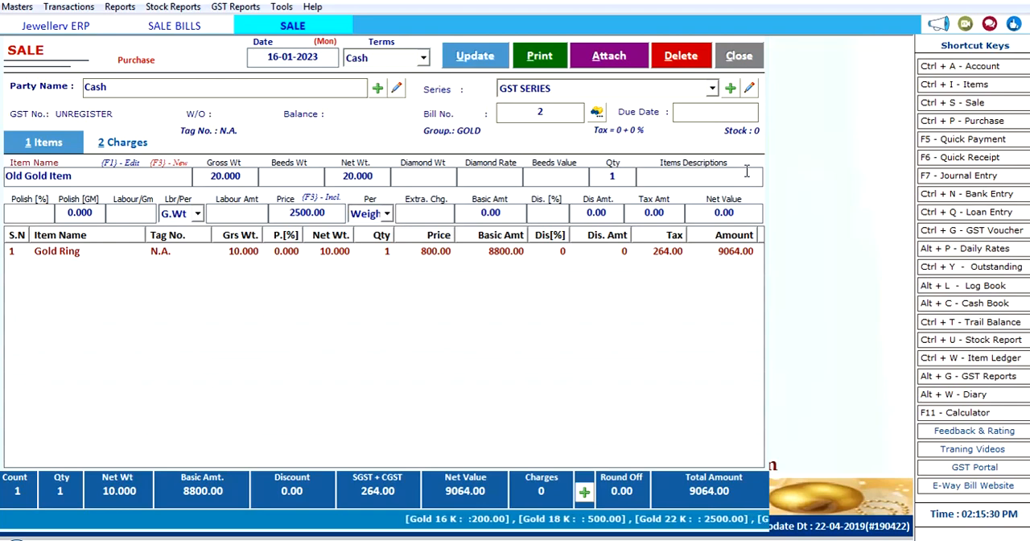
{"action": "key", "text": "Return"}
{"action": "key", "text": "Return"}
{"action": "key", "text": "Return"}
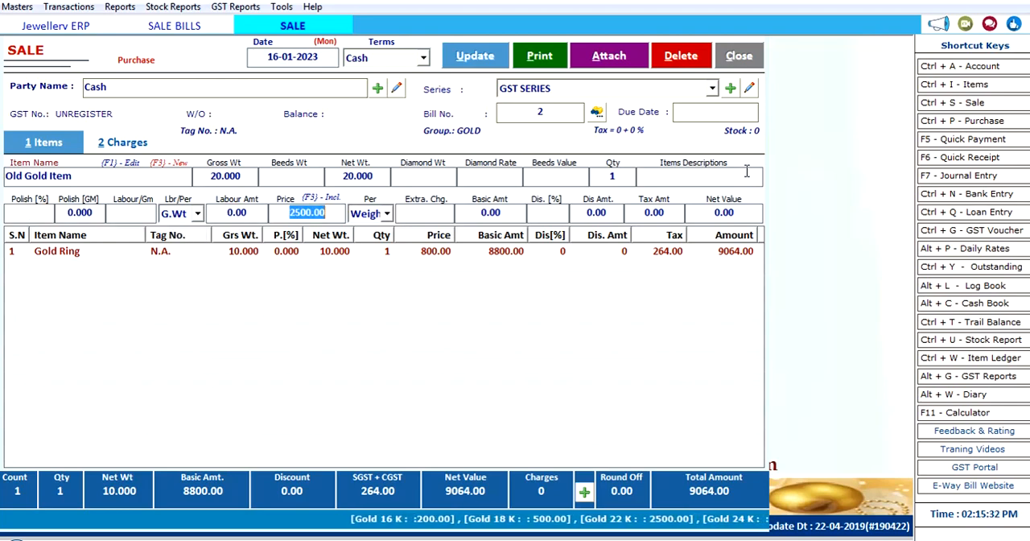
Step: Enter a price of 20000 for the Old Gold Item and look through the price basis options
{"action": "type", "text": "2000"}
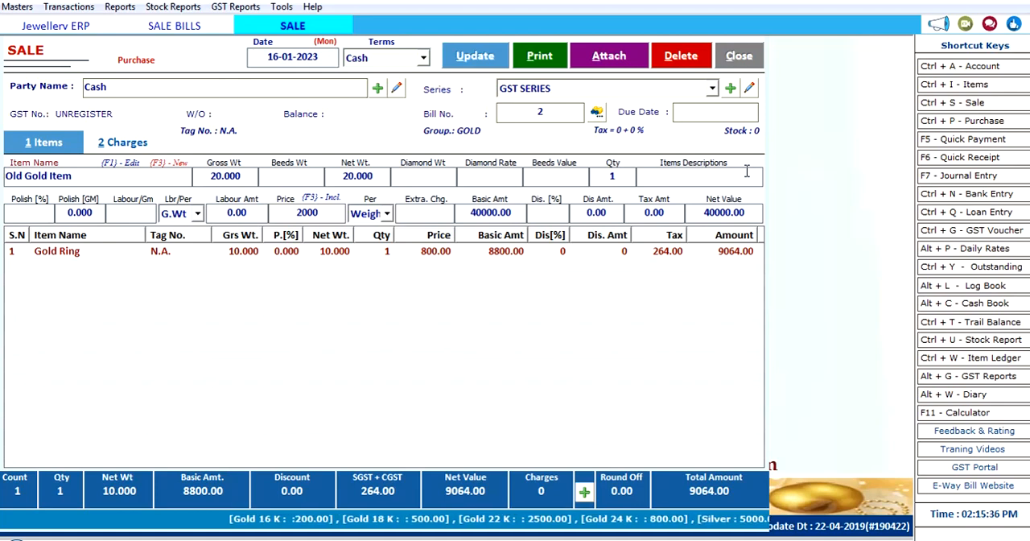
{"action": "type", "text": "0"}
{"action": "key", "text": "Return"}
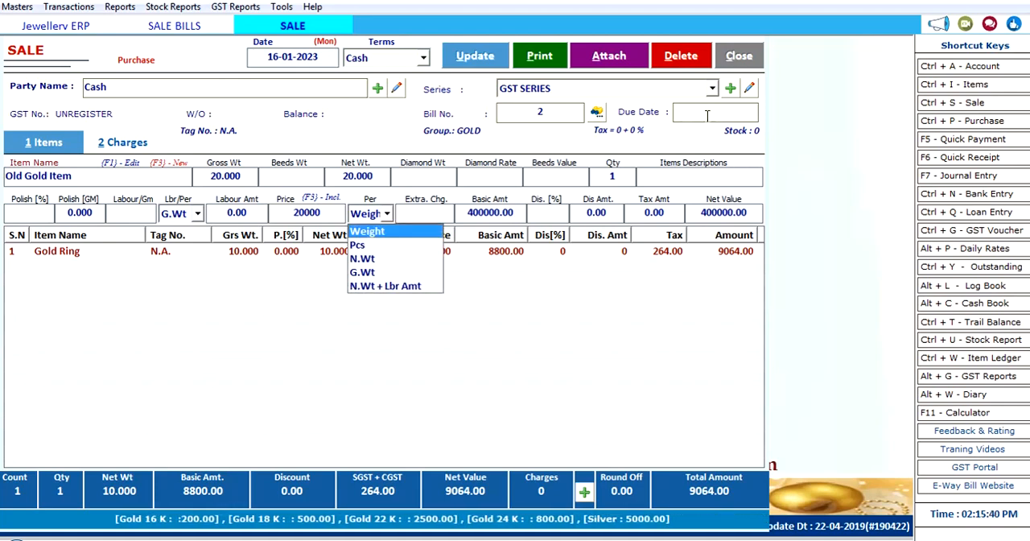
{"action": "key", "text": "Down"}
{"action": "key", "text": "Down"}
{"action": "key", "text": "Down"}
Step: Set the Old Gold Item's price to 200, calculated per Weight
{"action": "left_click", "coordinate": [321, 211]}
{"action": "mouse_move", "coordinate": [322, 213]}
{"action": "left_mouse_down"}
{"action": "mouse_move", "coordinate": [273, 207]}
{"action": "mouse_move", "coordinate": [333, 214]}
{"action": "left_mouse_up"}
{"action": "left_click", "coordinate": [322, 212]}
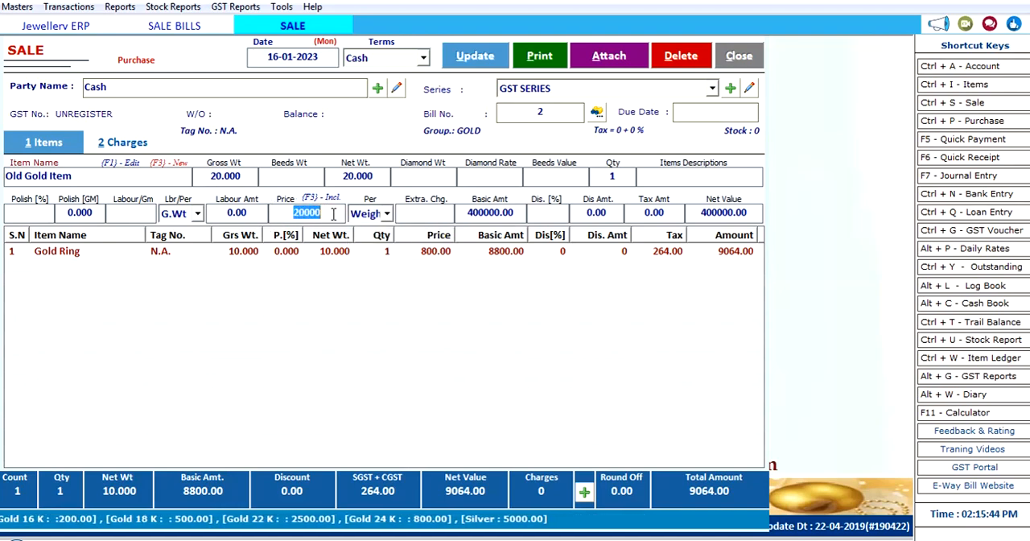
{"action": "type", "text": "200"}
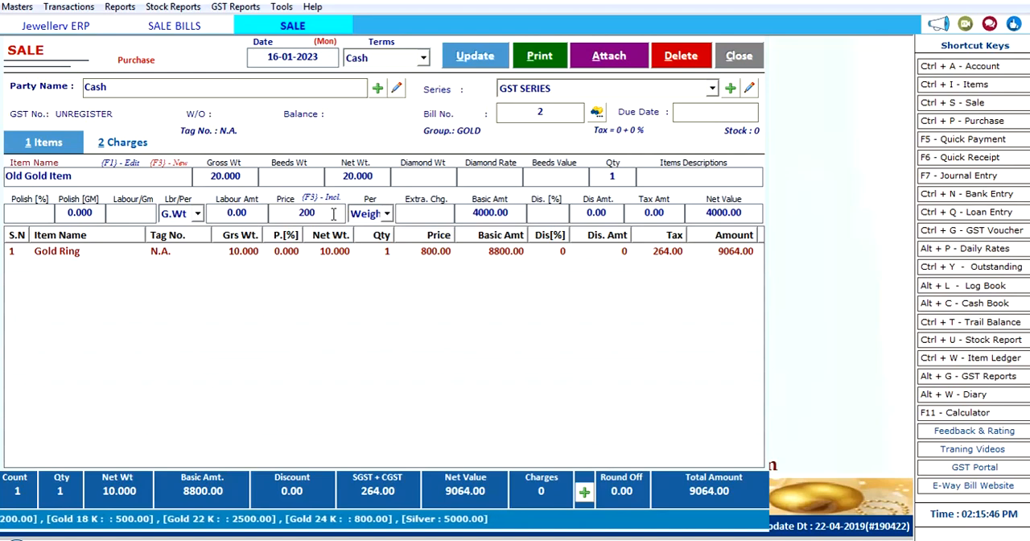
{"action": "key", "text": "Tab"}
{"action": "key", "text": "Down"}
{"action": "key", "text": "Down"}
{"action": "key", "text": "Down"}
{"action": "key", "text": "Down"}
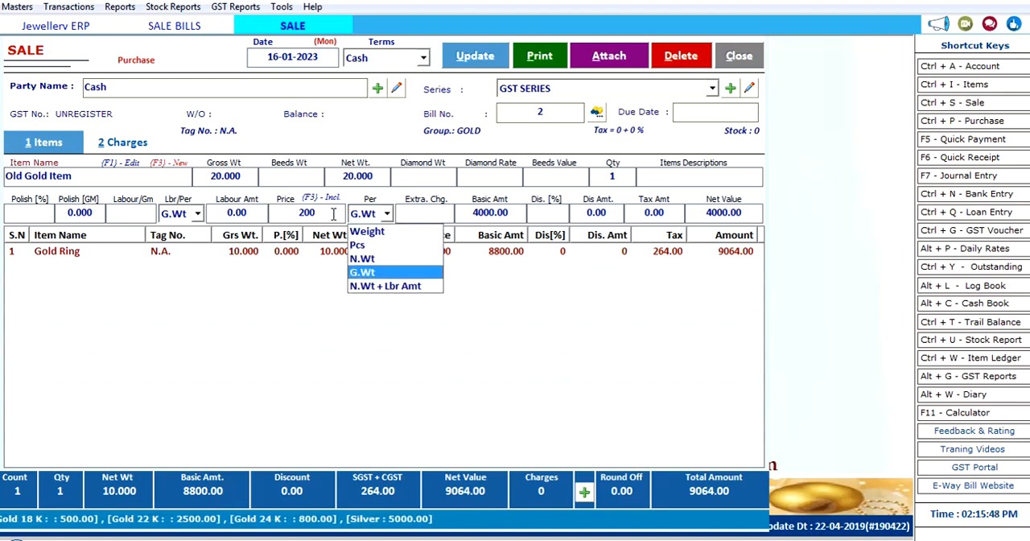
{"action": "key", "text": "Up"}
{"action": "key", "text": "Up"}
{"action": "key", "text": "Up"}
{"action": "key", "text": "Up"}
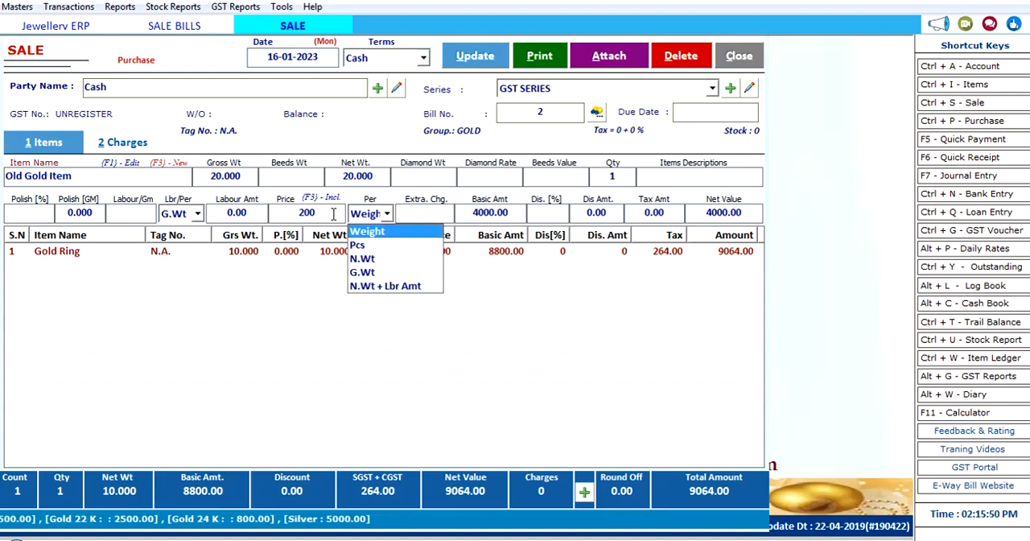
Step: Accept the remaining charge and discount fields and add the Old Gold Item purchase line to the bill
{"action": "key", "text": "Return"}
{"action": "key", "text": "Return"}
{"action": "key", "text": "Return"}
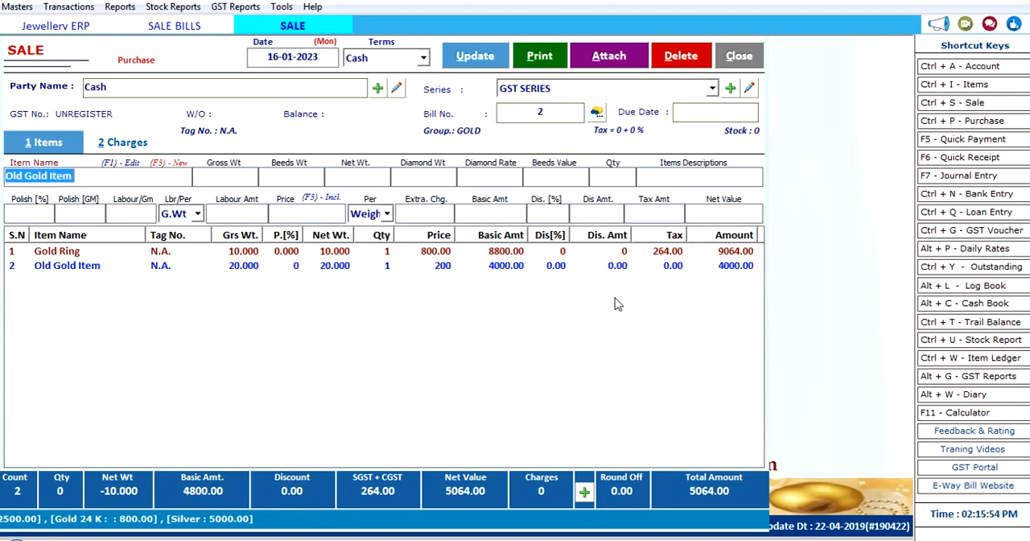
Step: Reopen the Old Gold Item line, reselect Purchase as its entry type, and go through its item and weight fields
{"action": "left_click", "coordinate": [229, 267]}
{"action": "double_click", "coordinate": [228, 272]}
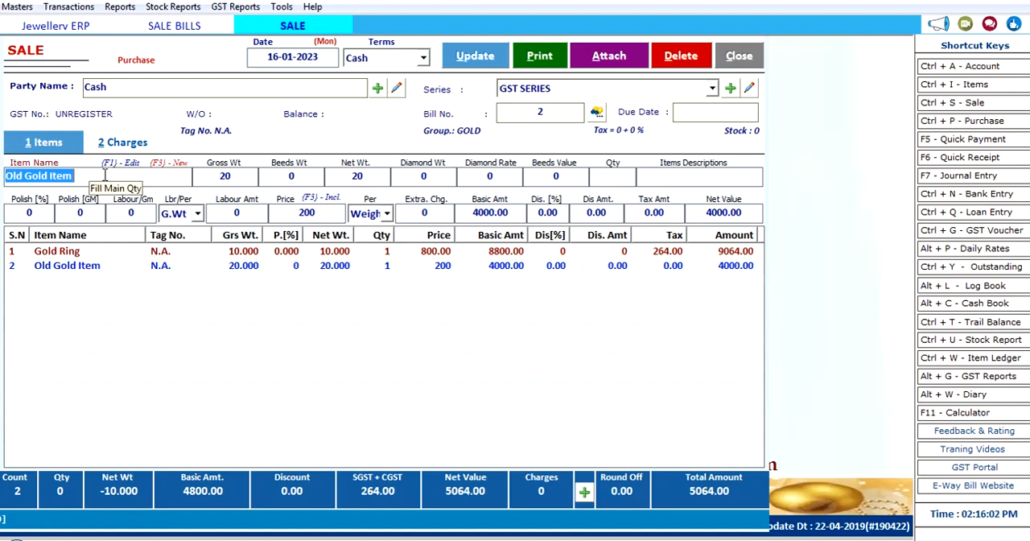
{"action": "key", "text": "F2"}
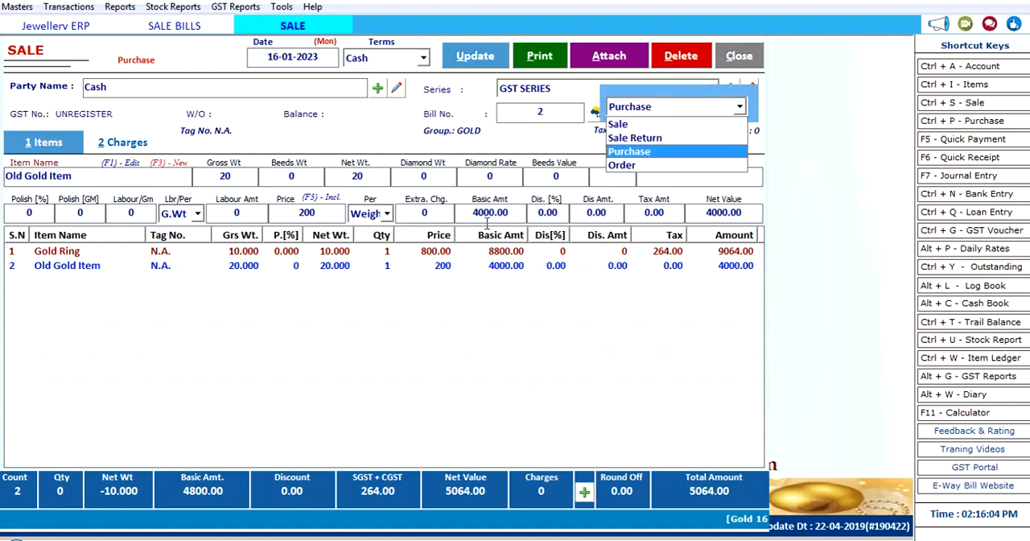
{"action": "left_click", "coordinate": [630, 151]}
{"action": "key", "text": "Return"}
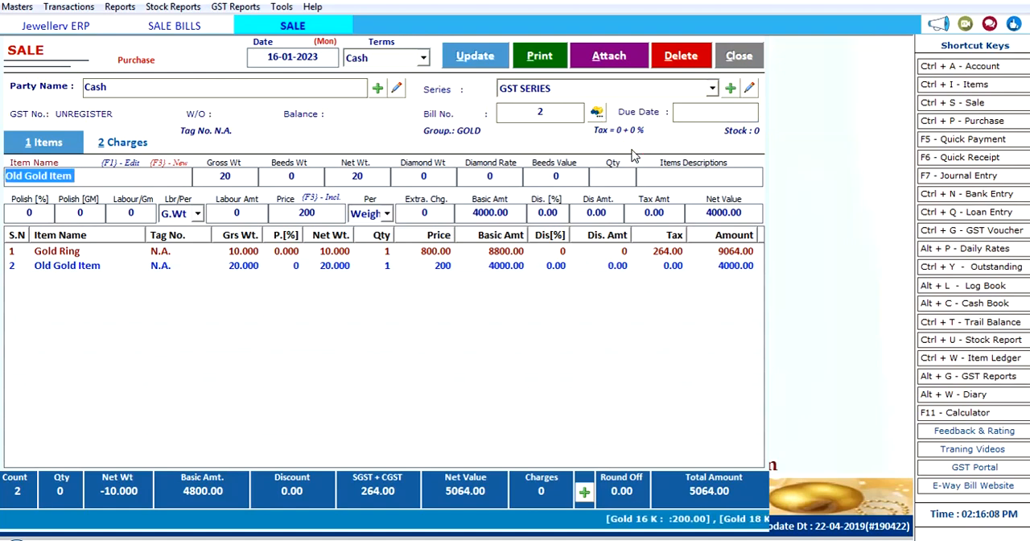
{"action": "key", "text": "Return"}
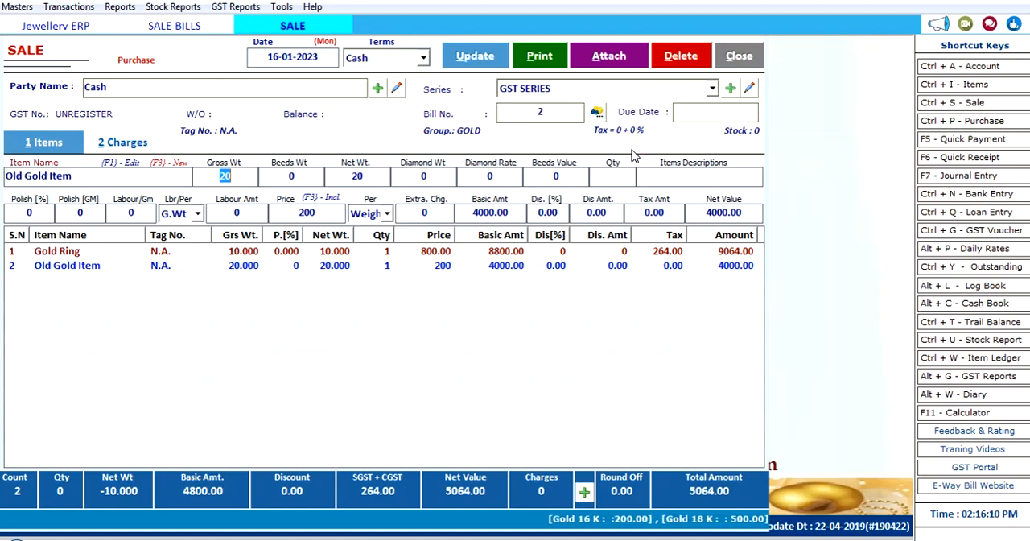
{"action": "key", "text": "Return"}
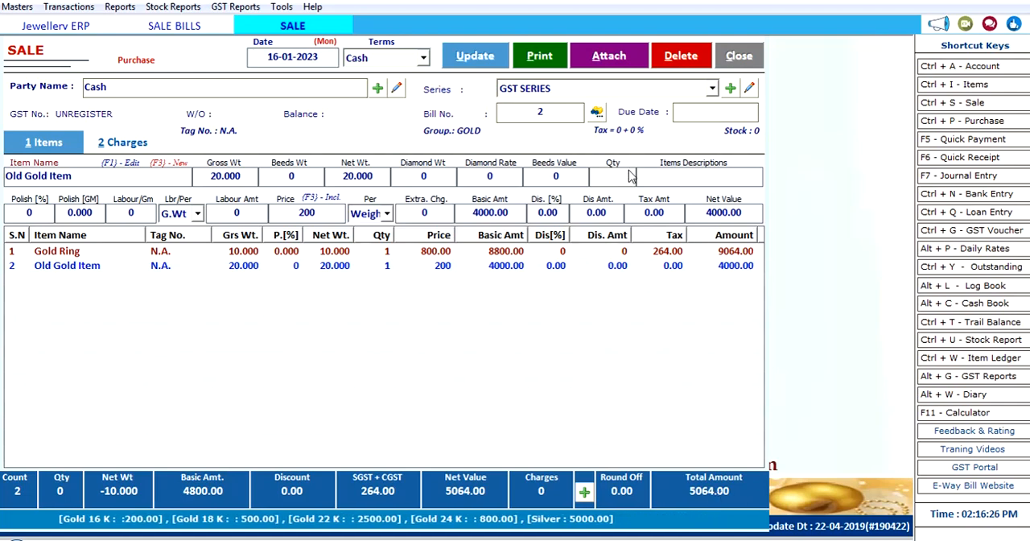
Step: Save the updated sale bill and preview its original copy in the GST INVOICE format
{"action": "left_click", "coordinate": [481, 59]}
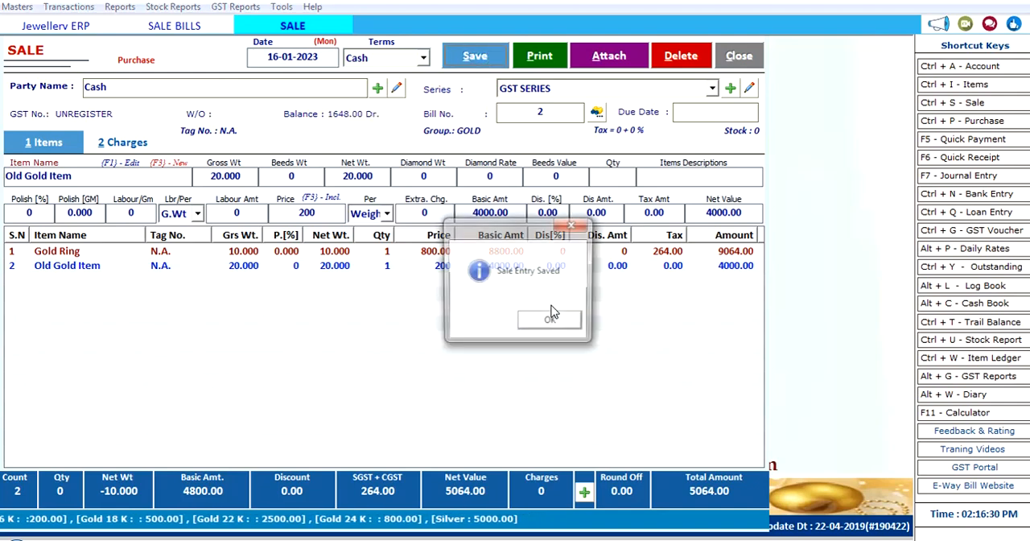
{"action": "left_click", "coordinate": [541, 324]}
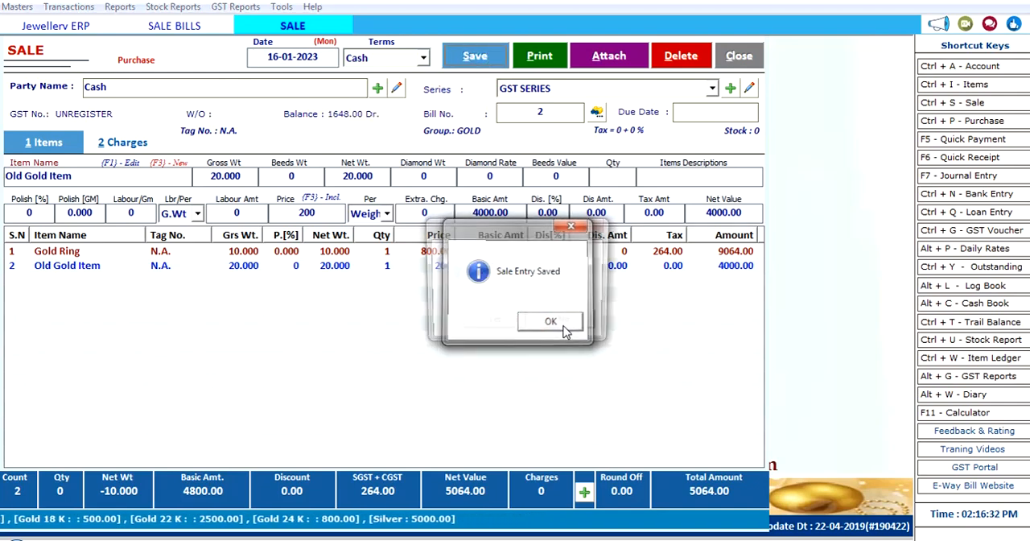
{"action": "left_click", "coordinate": [493, 322]}
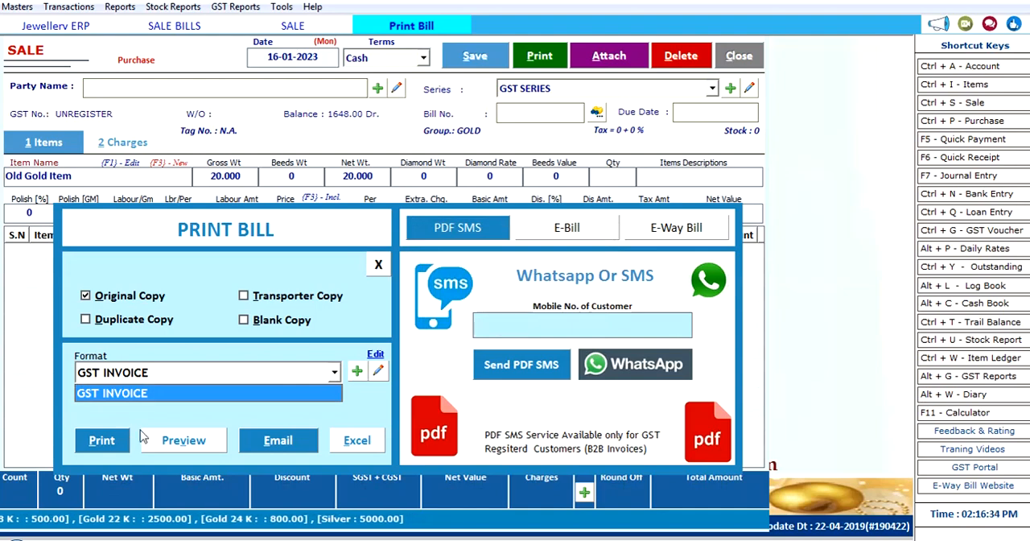
{"action": "left_click", "coordinate": [168, 441]}
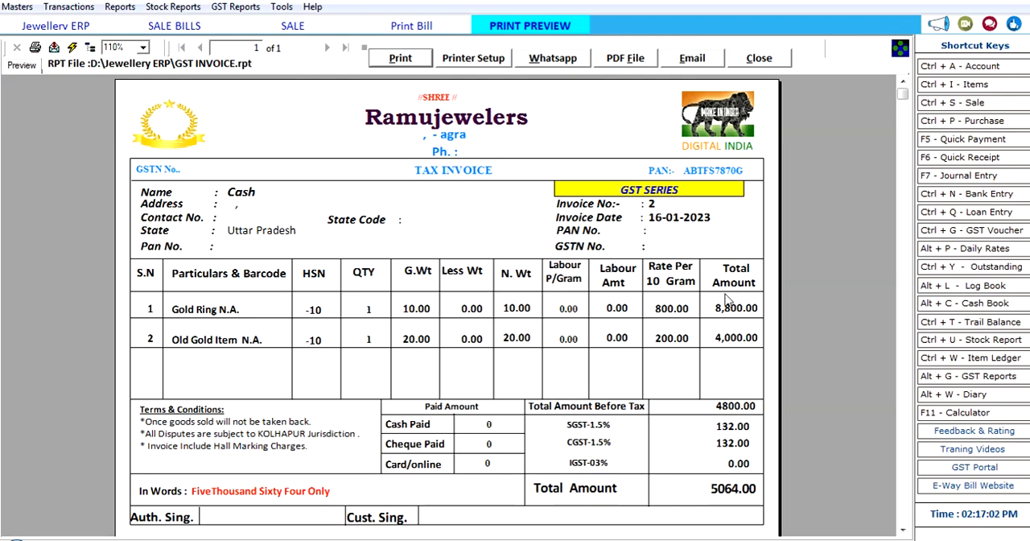
Step: Close the invoice preview and bill printing options, and exit the sale entry and sale bills list
{"action": "left_click", "coordinate": [739, 51]}
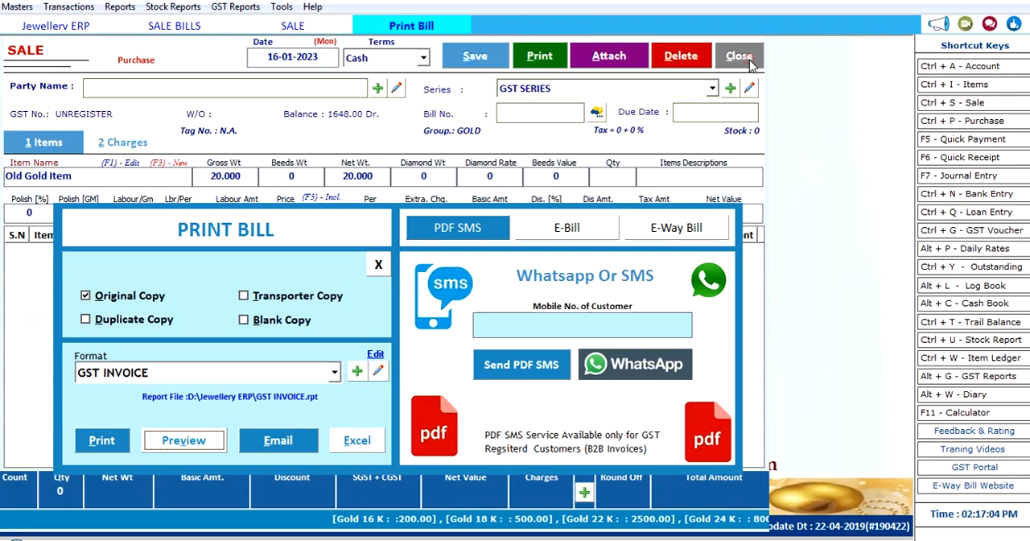
{"action": "left_click", "coordinate": [371, 263]}
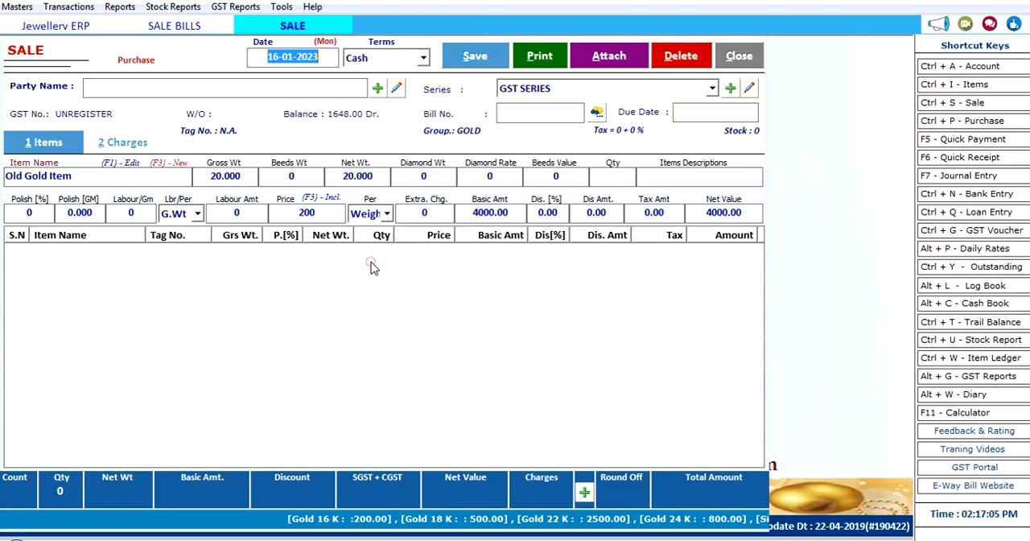
{"action": "left_click", "coordinate": [737, 55]}
{"action": "left_click", "coordinate": [742, 51]}
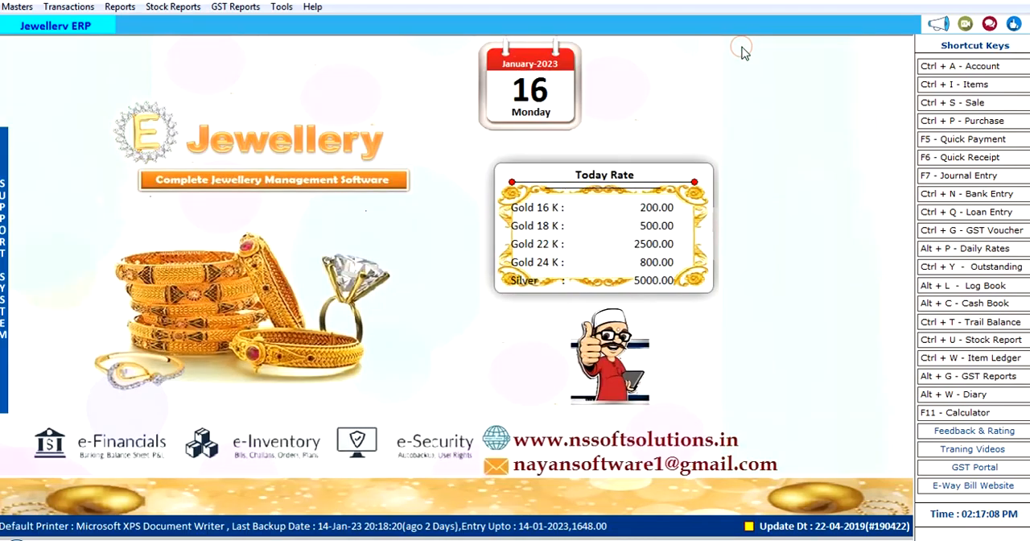
Step: View the purchase bills list and the Quick Payment entry with its account list, closing each without saving
{"action": "left_click", "coordinate": [971, 128]}
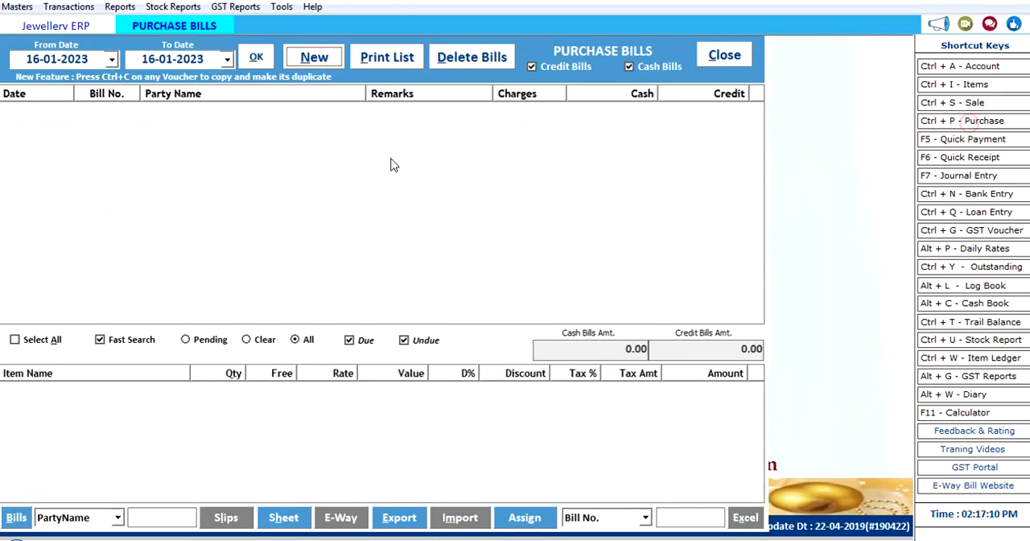
{"action": "left_click", "coordinate": [724, 48]}
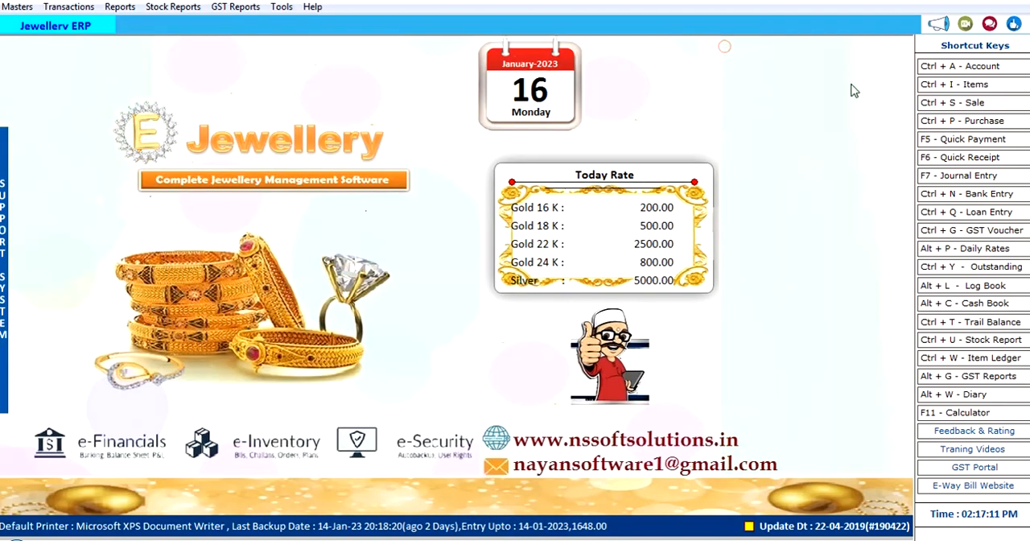
{"action": "left_click", "coordinate": [965, 139]}
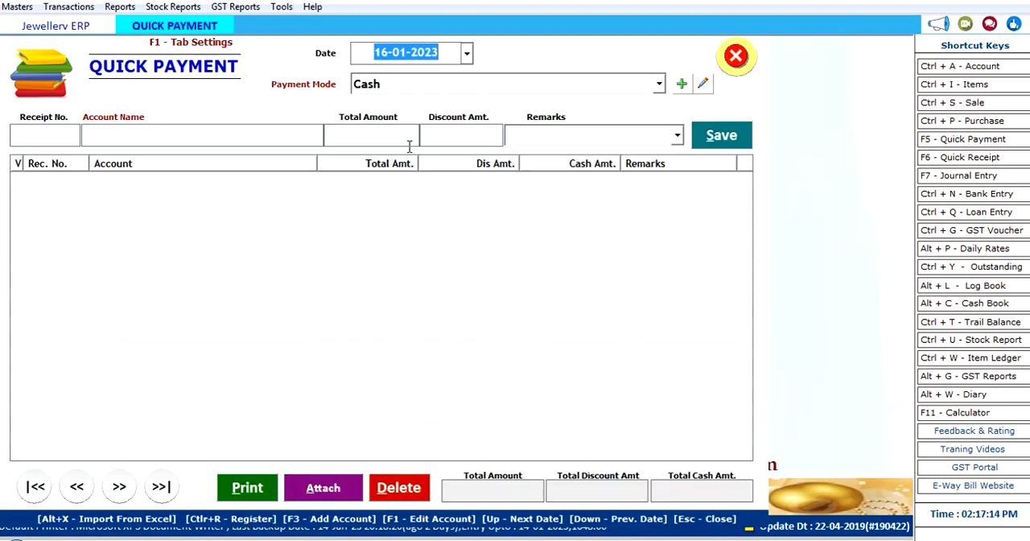
{"action": "key", "text": "Return"}
{"action": "key", "text": "Return"}
{"action": "key", "text": "Down"}
{"action": "key", "text": "Down"}
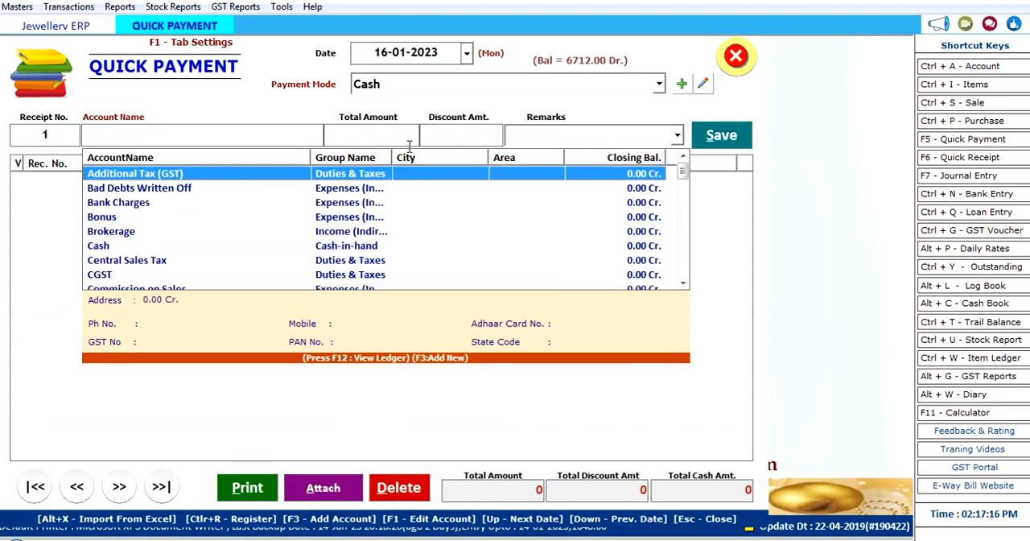
{"action": "left_click", "coordinate": [735, 56]}
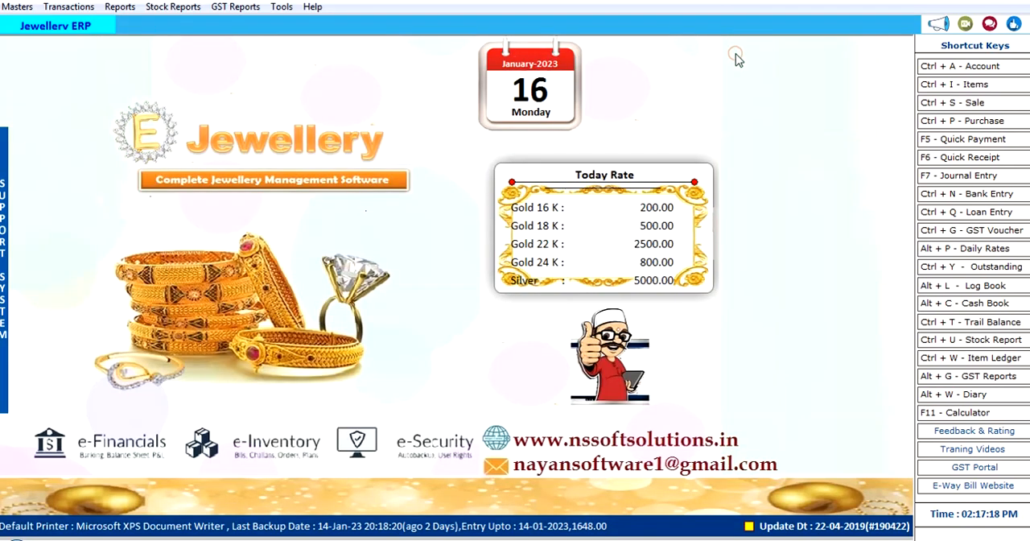
Step: View the Quick Receipt entry in Cash mode, filter its accounts by "b", and close it without saving
{"action": "left_click", "coordinate": [964, 158]}
{"action": "key", "text": "Return"}
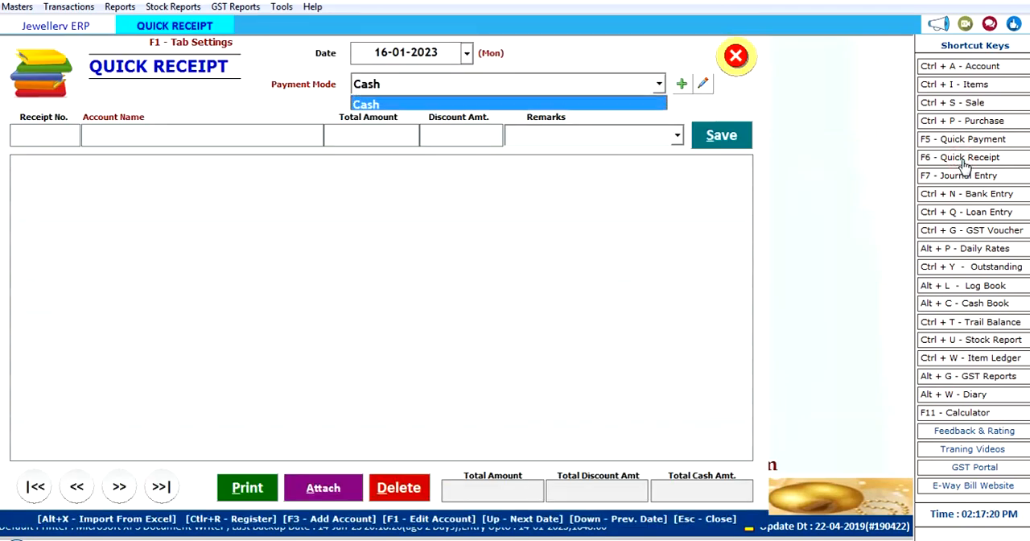
{"action": "key", "text": "Return"}
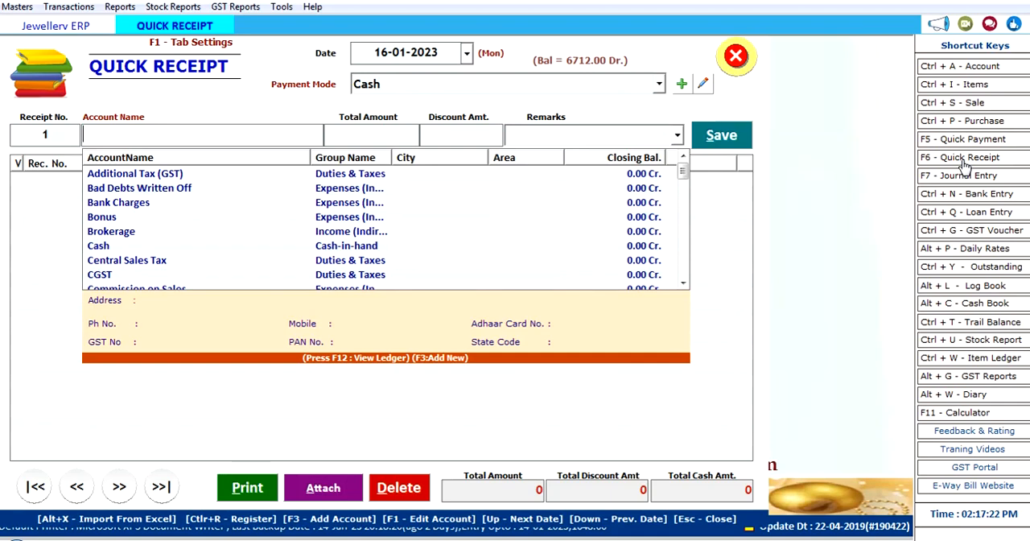
{"action": "type", "text": "b"}
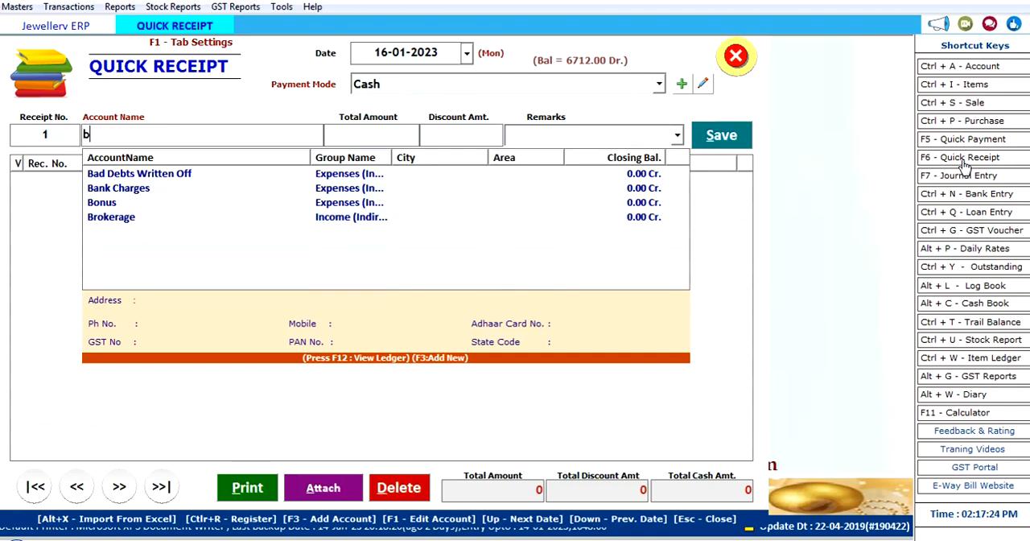
{"action": "key", "text": "Down"}
{"action": "left_click", "coordinate": [736, 55]}
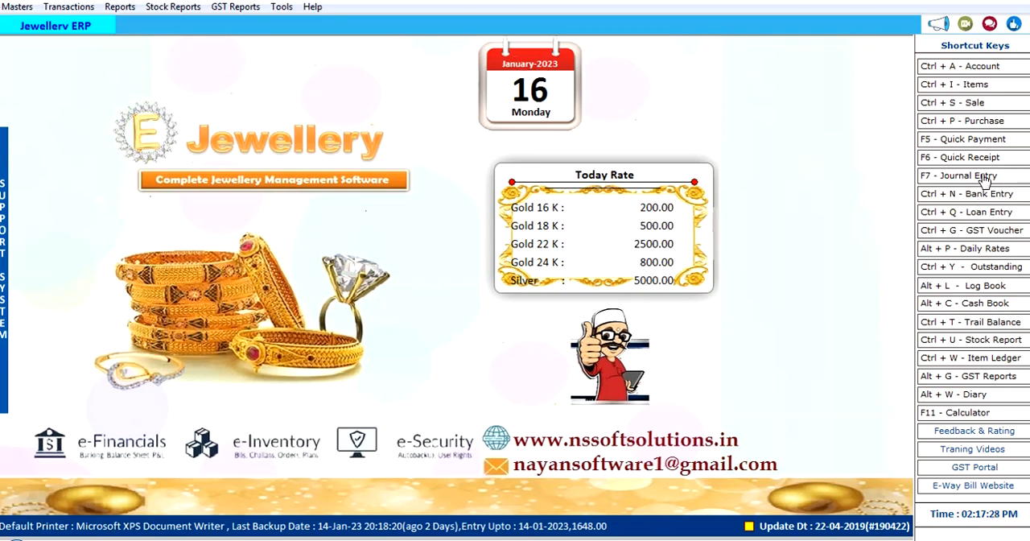
Step: View the list of GSTR-1 return filing and section-wise reports, and close it
{"action": "left_click", "coordinate": [120, 8]}
{"action": "mouse_move", "coordinate": [235, 6]}
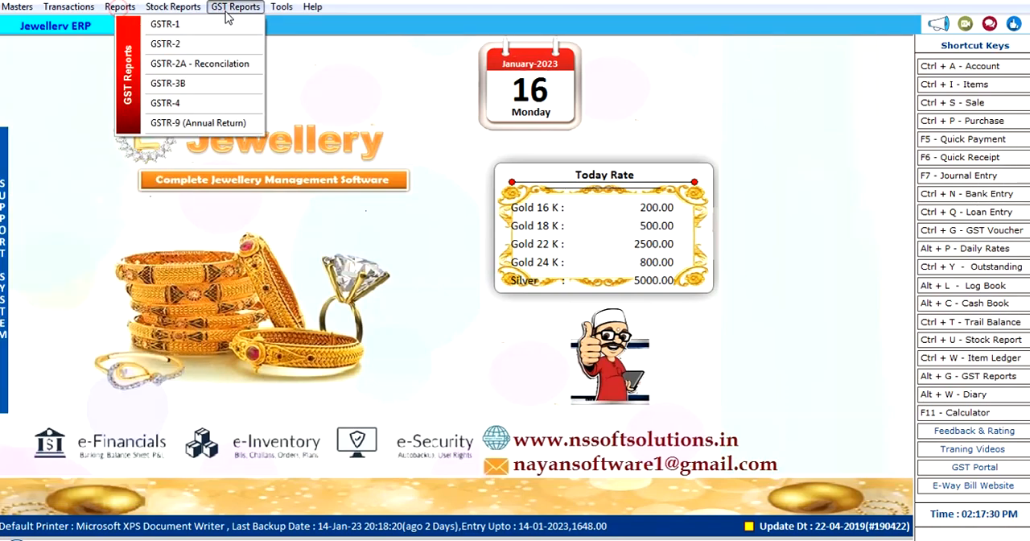
{"action": "left_click", "coordinate": [199, 27]}
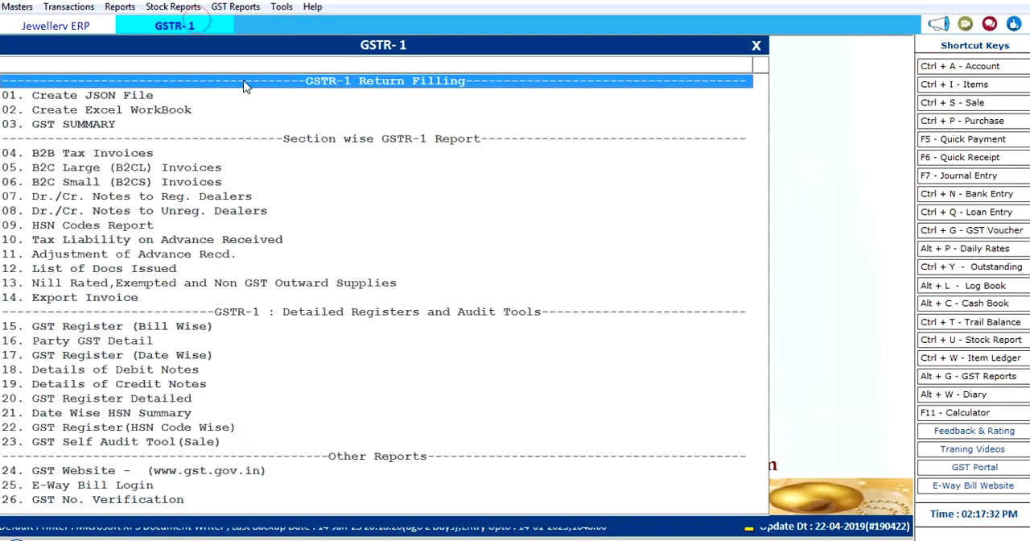
{"action": "left_click", "coordinate": [757, 46]}
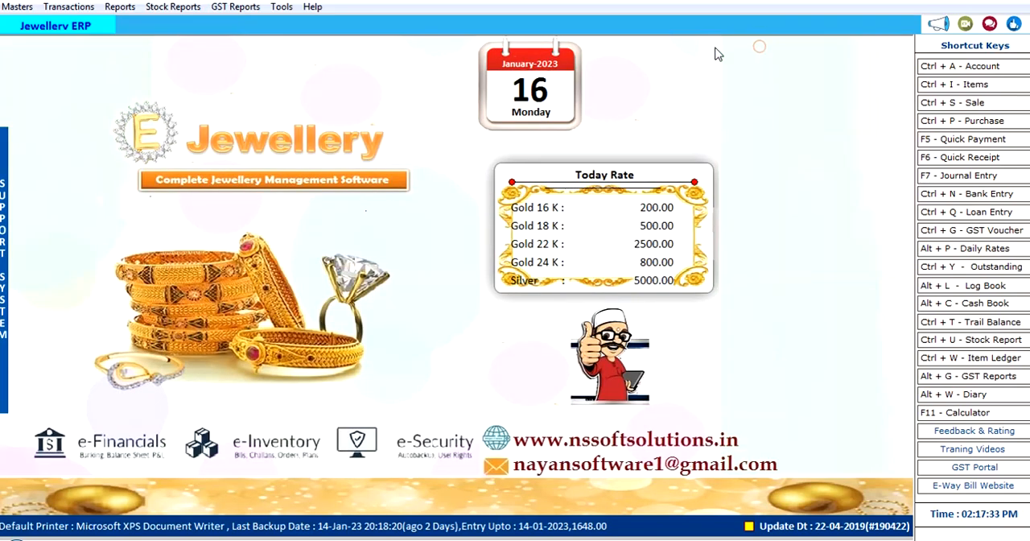
Step: Look over the Options screen with its sale entry, stock valuation and printing settings, and close it unchanged
{"action": "left_click", "coordinate": [281, 7]}
{"action": "mouse_move", "coordinate": [306, 9]}
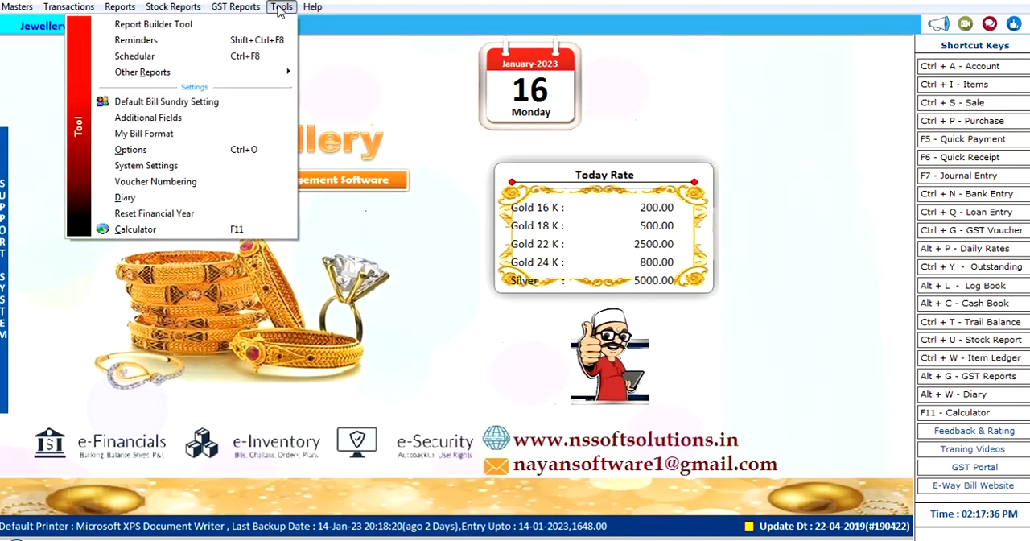
{"action": "left_click", "coordinate": [271, 150]}
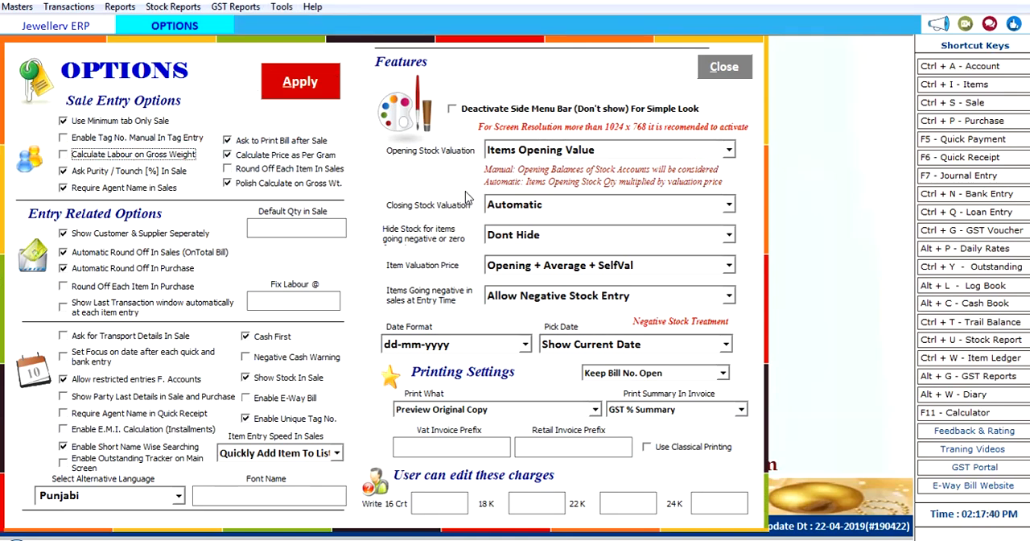
{"action": "left_click", "coordinate": [740, 68]}
Step: Open the Material Issue voucher, go through its remarks, quantity, purity and net weight fields, and close it without saving
{"action": "left_click", "coordinate": [69, 8]}
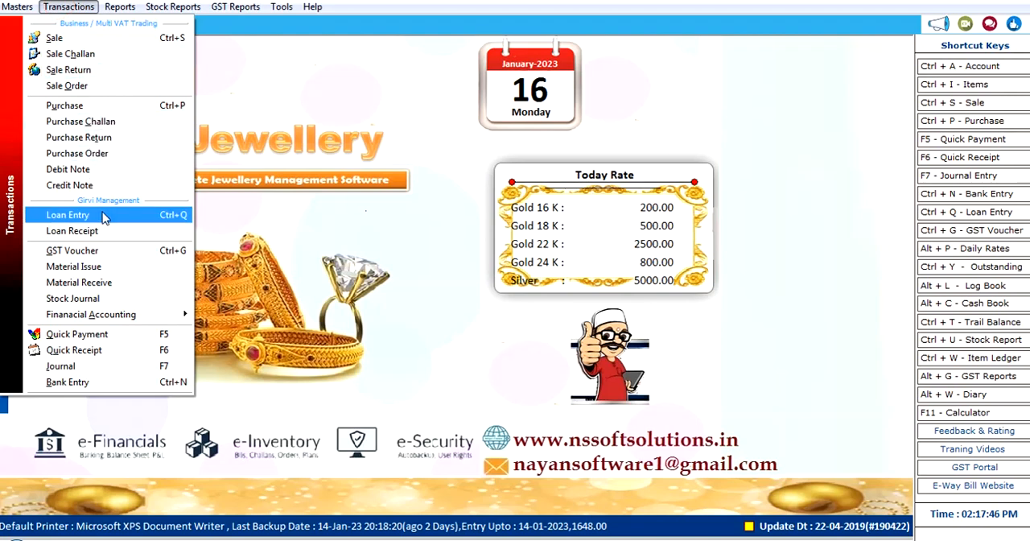
{"action": "left_click", "coordinate": [412, 272]}
{"action": "left_click", "coordinate": [62, 8]}
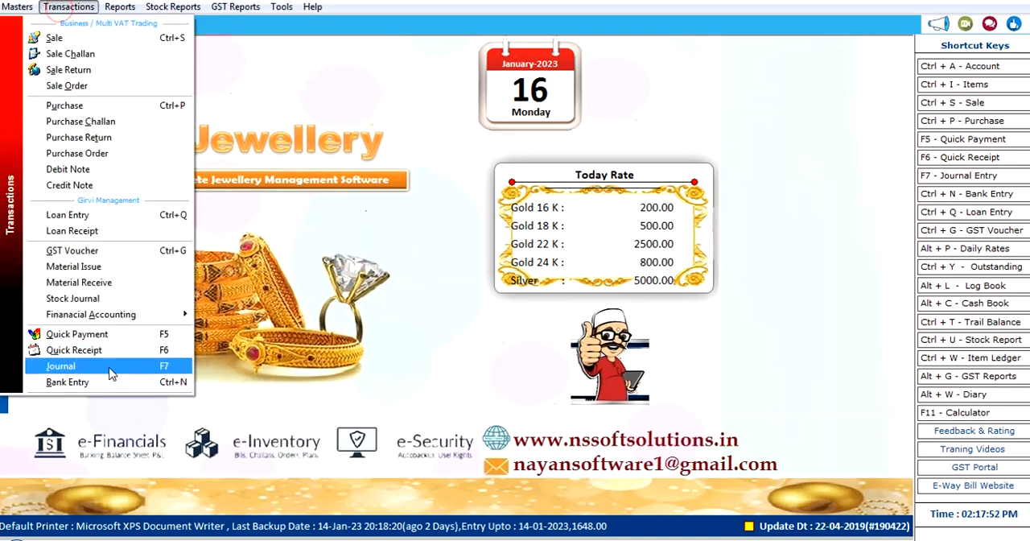
{"action": "left_click", "coordinate": [122, 273]}
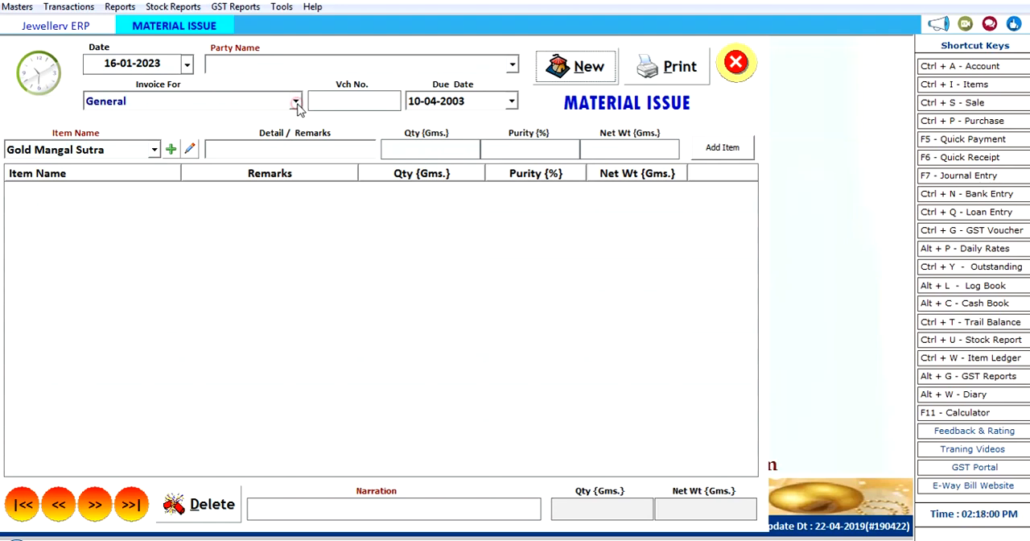
{"action": "left_click", "coordinate": [310, 149]}
{"action": "left_click", "coordinate": [415, 150]}
{"action": "left_click", "coordinate": [546, 154]}
{"action": "left_click", "coordinate": [646, 145]}
{"action": "left_click", "coordinate": [734, 65]}
Step: Load the detailed Sale Register for 16-01-2023 and export it to Excel
{"action": "left_click", "coordinate": [69, 6]}
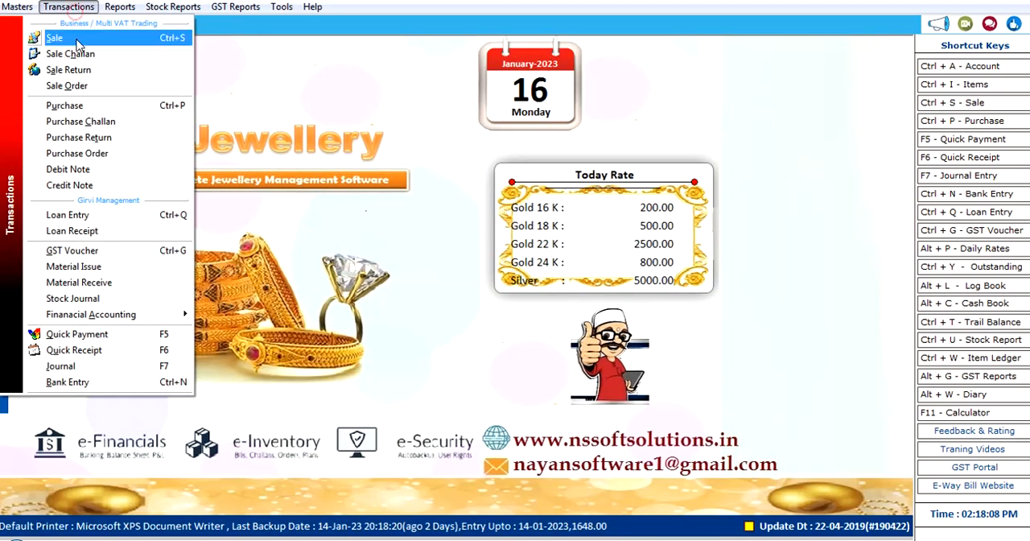
{"action": "left_click", "coordinate": [119, 6]}
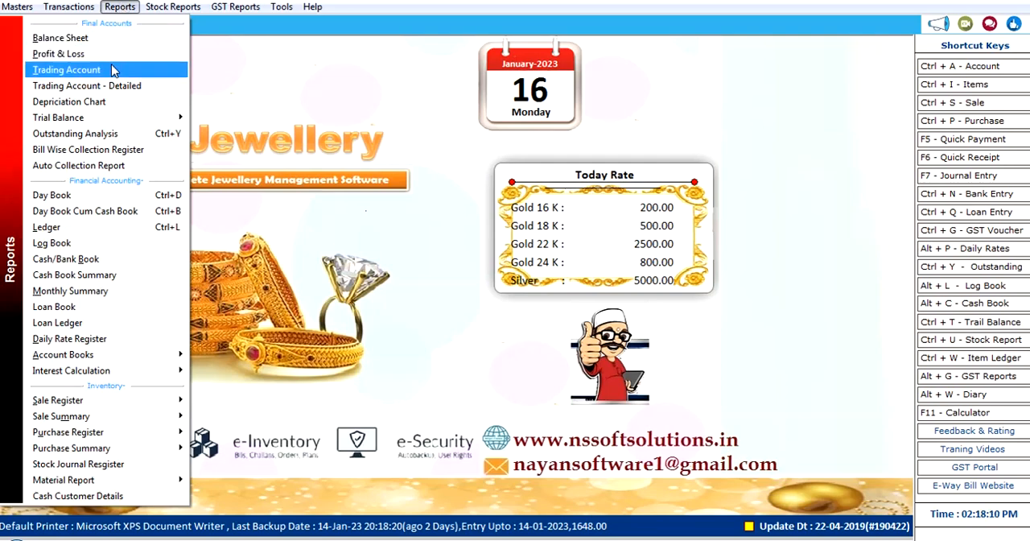
{"action": "mouse_move", "coordinate": [116, 409]}
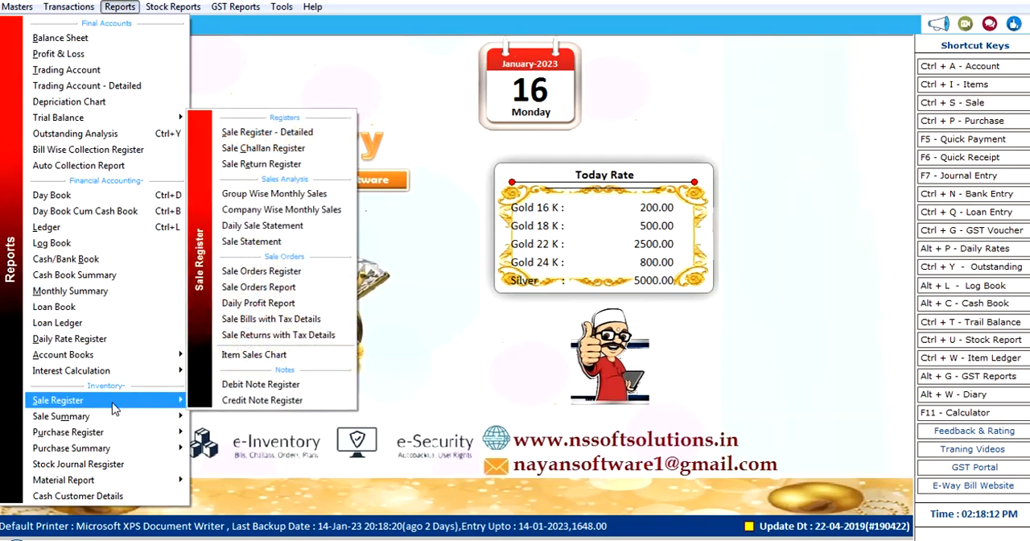
{"action": "left_click", "coordinate": [323, 131]}
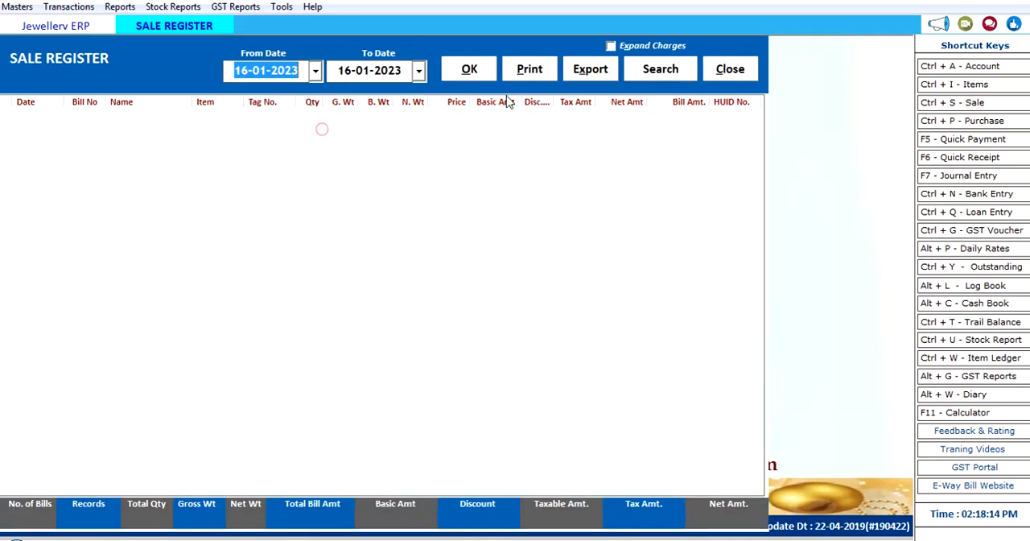
{"action": "left_click", "coordinate": [480, 70]}
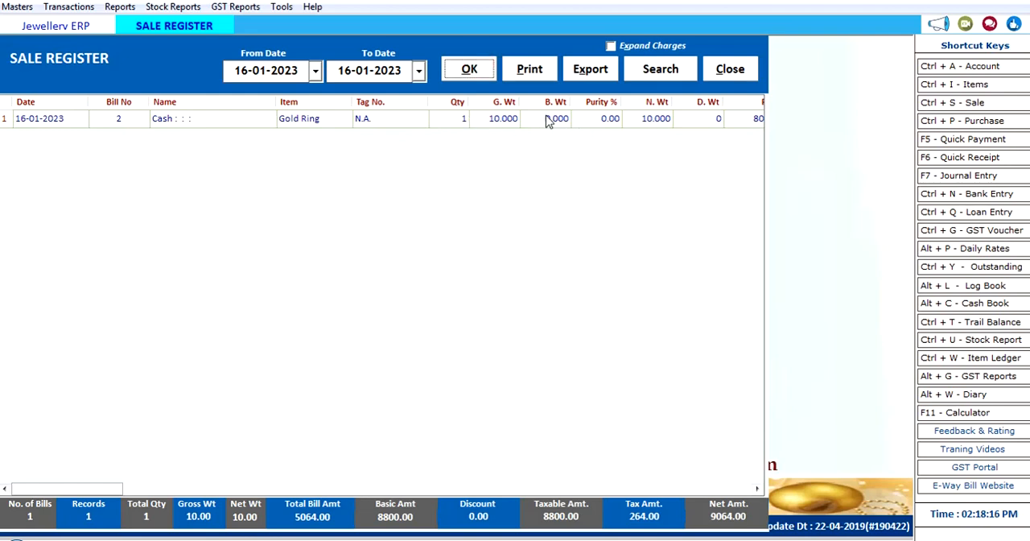
{"action": "left_click", "coordinate": [591, 70]}
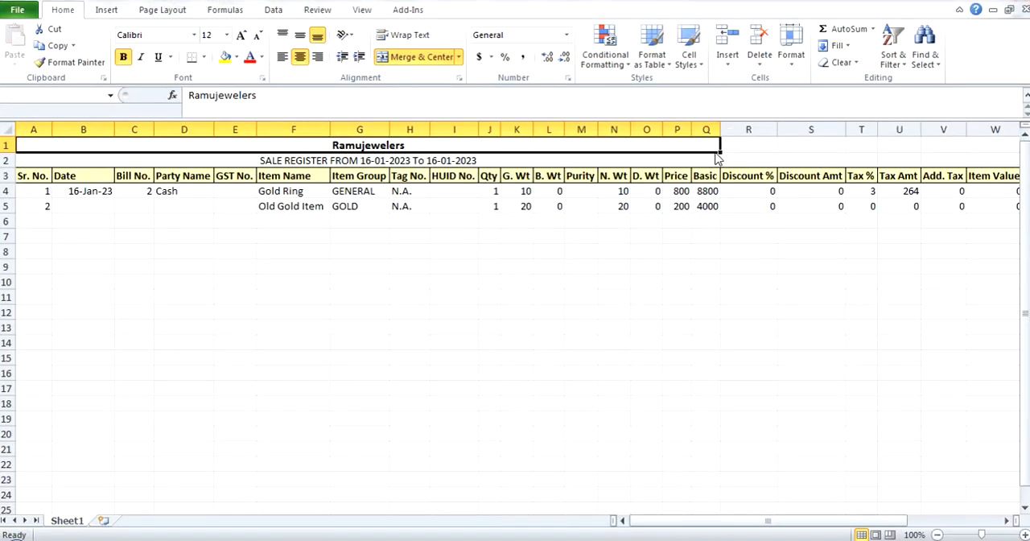
Step: Close the exported workbook and return to the ERP to close the Sale Register report
{"action": "left_click", "coordinate": [1025, 9]}
{"action": "left_click", "coordinate": [499, 290]}
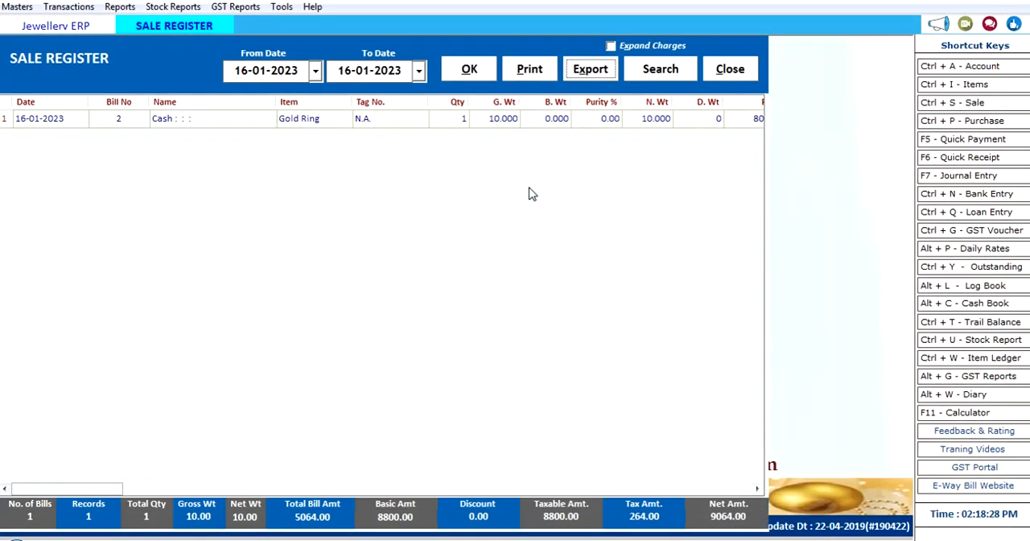
{"action": "left_click", "coordinate": [730, 69]}
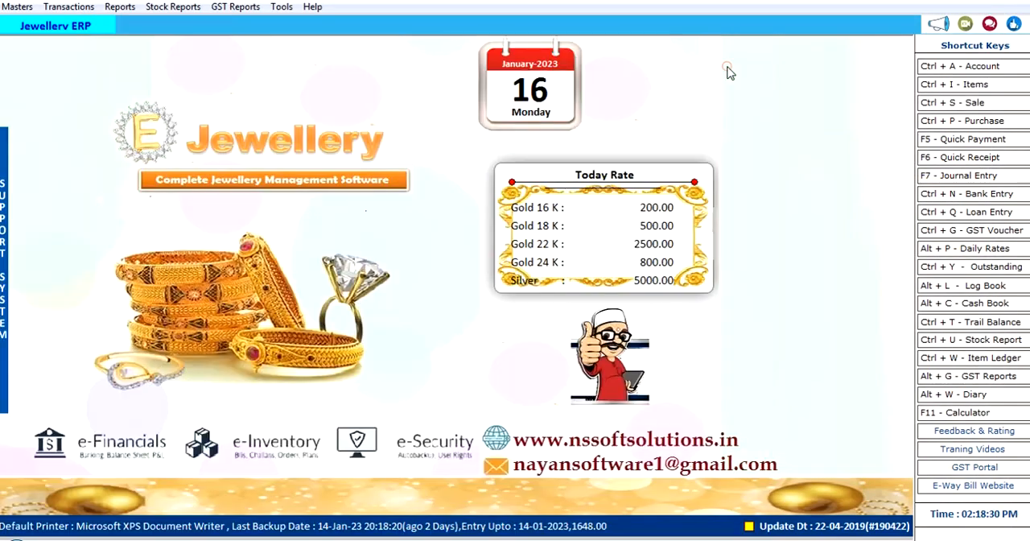
Step: Open Loan Entry and start a new loan slip dated 16-01-2023
{"action": "left_click", "coordinate": [69, 7]}
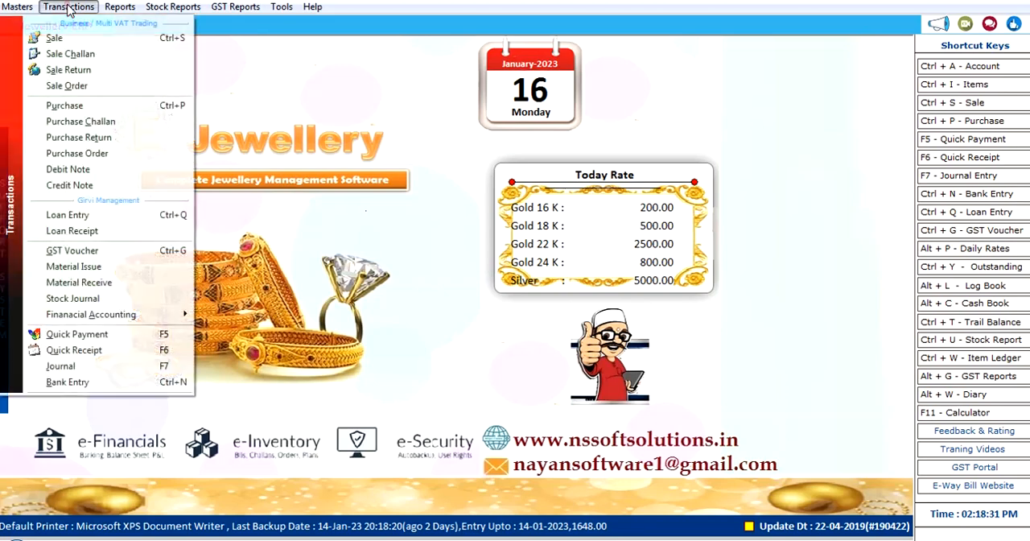
{"action": "left_click", "coordinate": [105, 215]}
{"action": "left_click", "coordinate": [512, 62]}
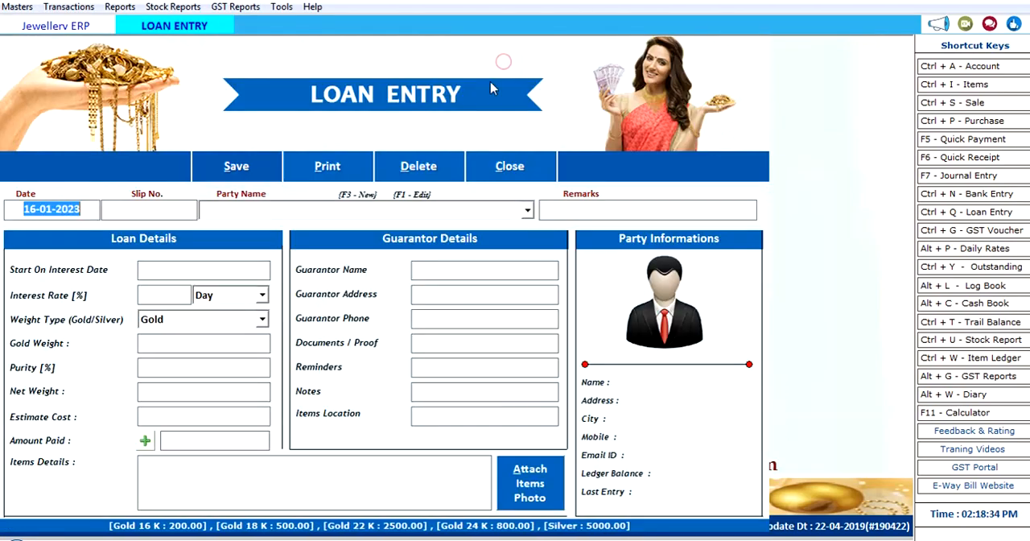
{"action": "key", "text": "Return"}
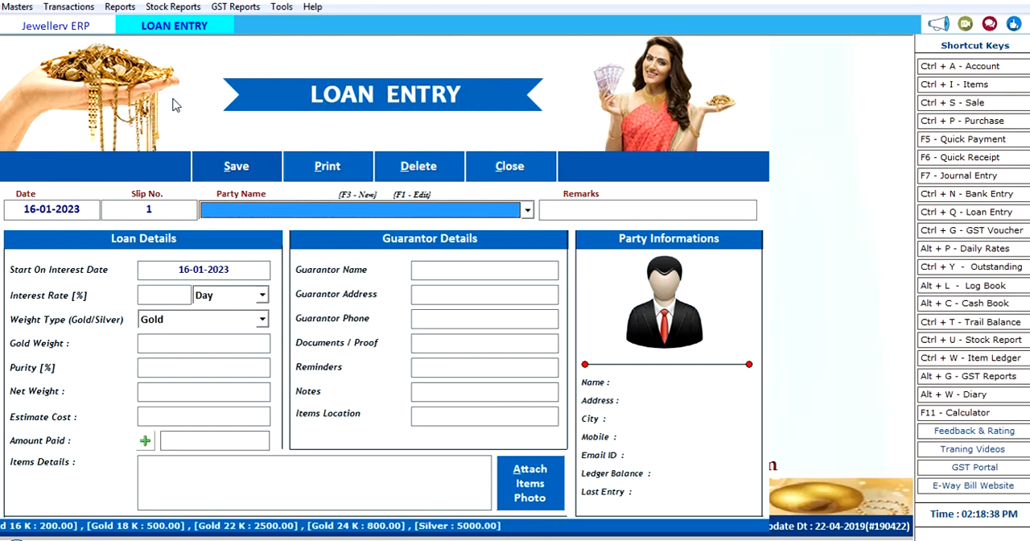
Step: Open the new party account form, view its automatic party lookup by GST number, and close the form without entering anything
{"action": "key", "text": "F3"}
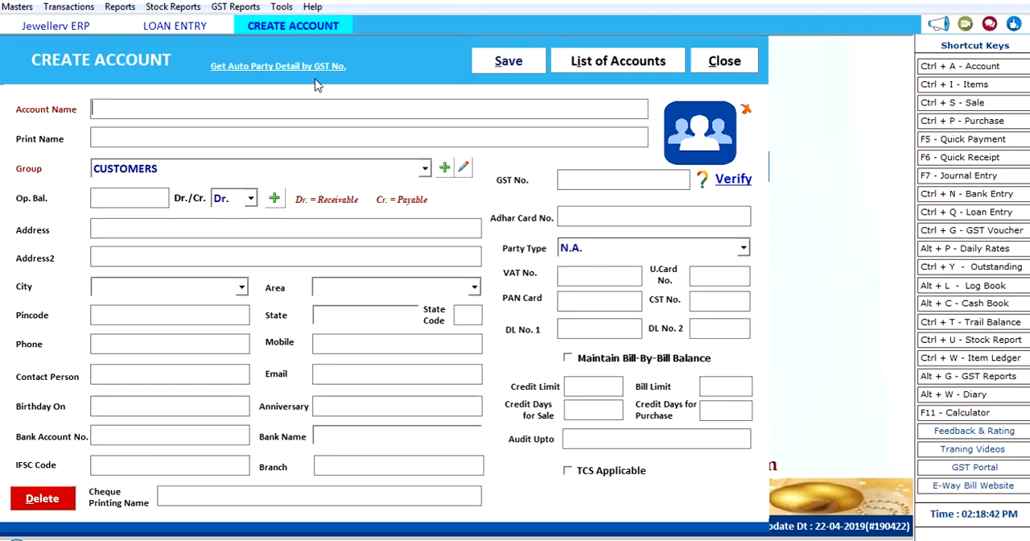
{"action": "left_click", "coordinate": [292, 68]}
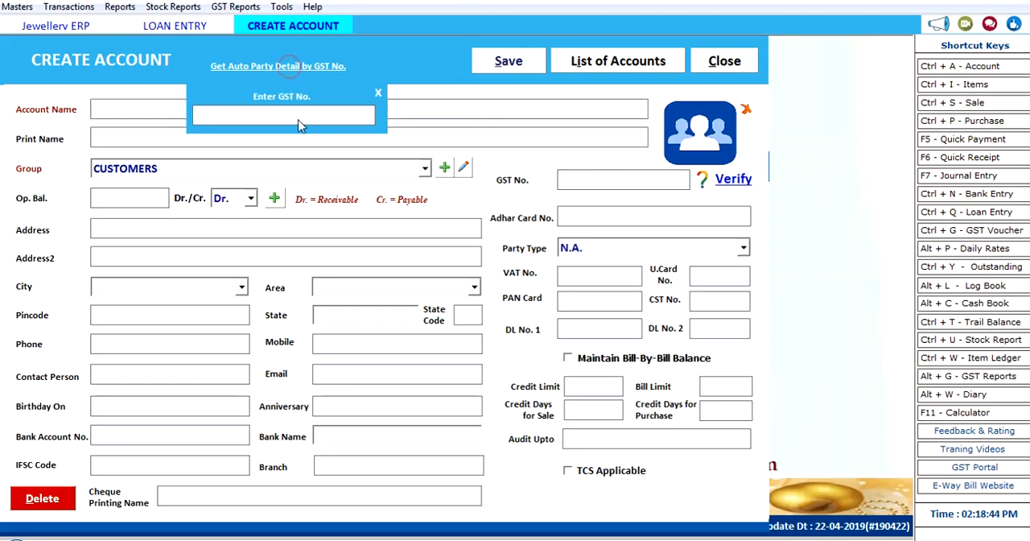
{"action": "left_click", "coordinate": [377, 93]}
{"action": "left_click", "coordinate": [724, 61]}
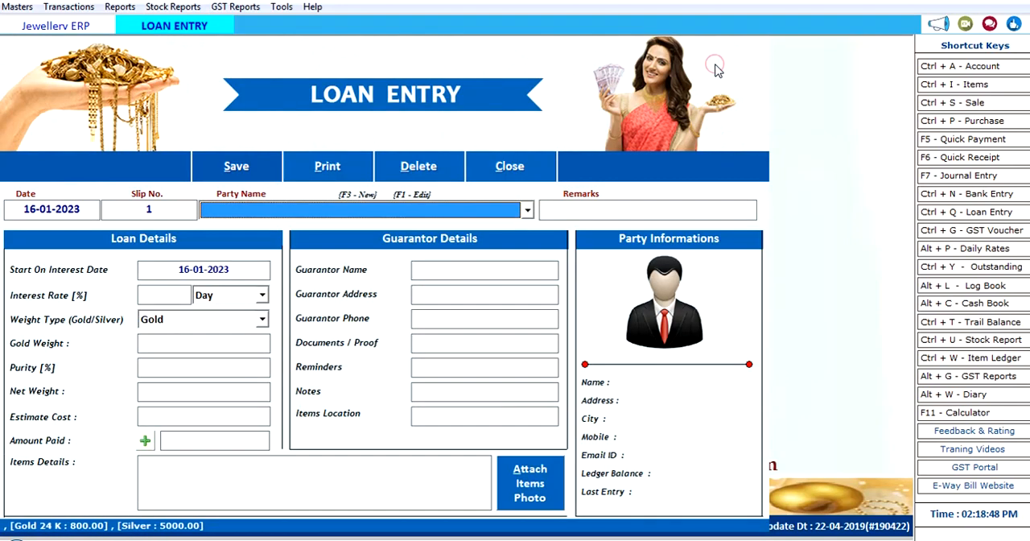
Step: Cancel the blank loan slip and close Loan Entry
{"action": "left_click", "coordinate": [516, 170]}
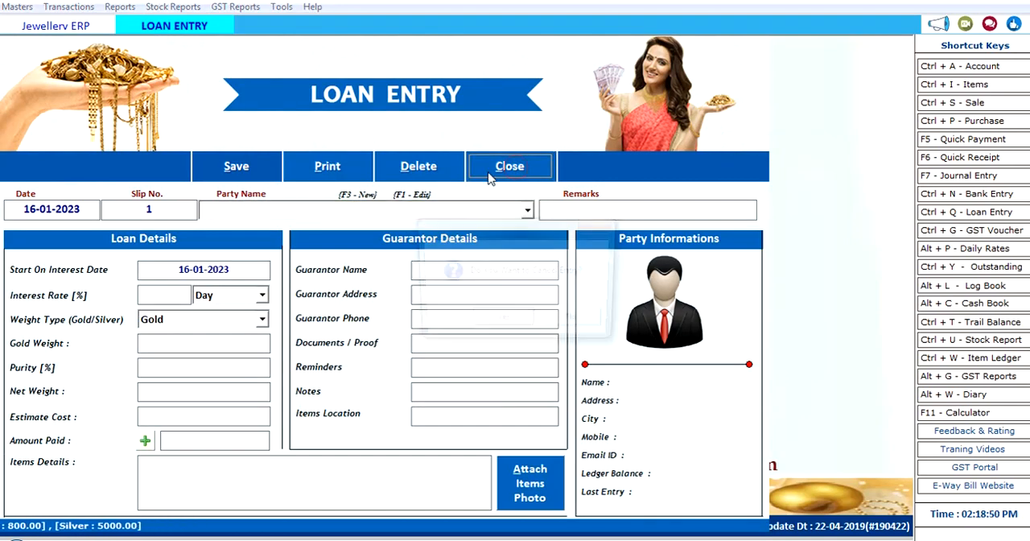
{"action": "left_click", "coordinate": [504, 322]}
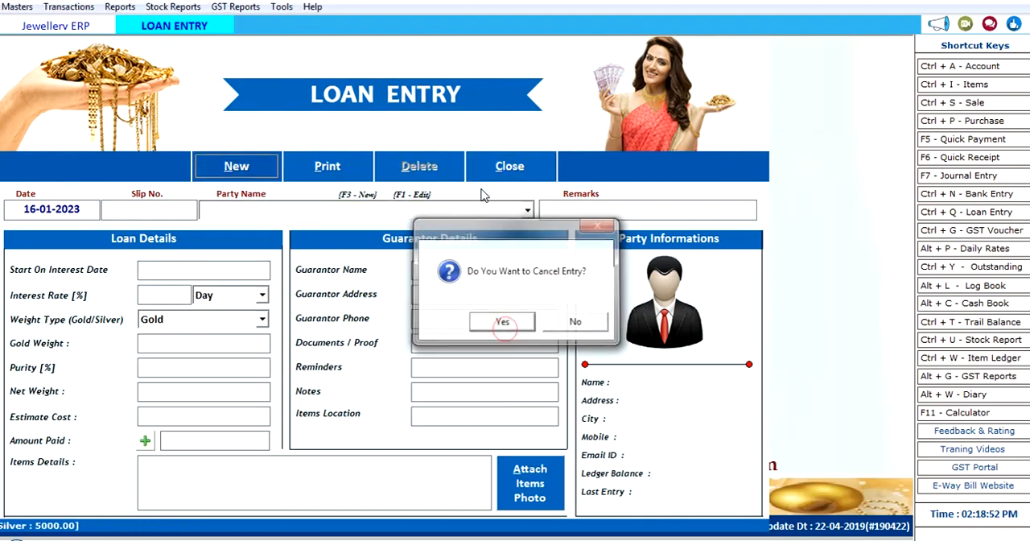
{"action": "left_click", "coordinate": [499, 164]}
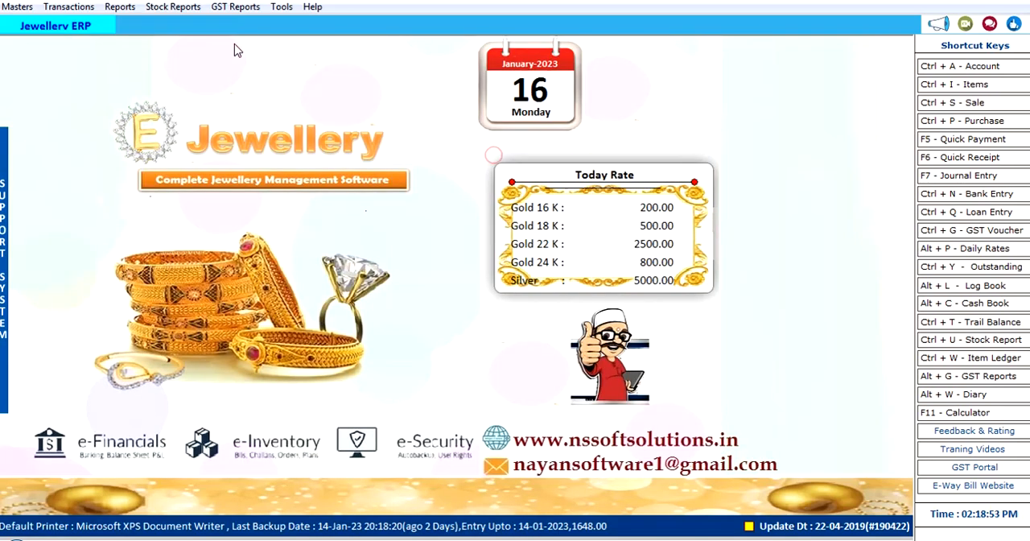
Step: View the Stock Journal voucher with its finished goods and raw materials sections, and close it
{"action": "left_click", "coordinate": [68, 7]}
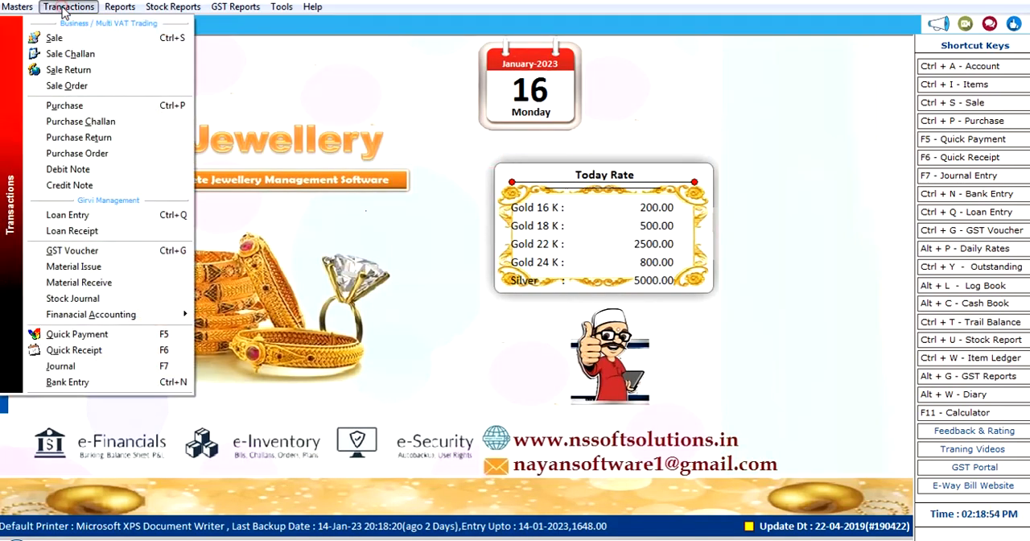
{"action": "left_click", "coordinate": [107, 301]}
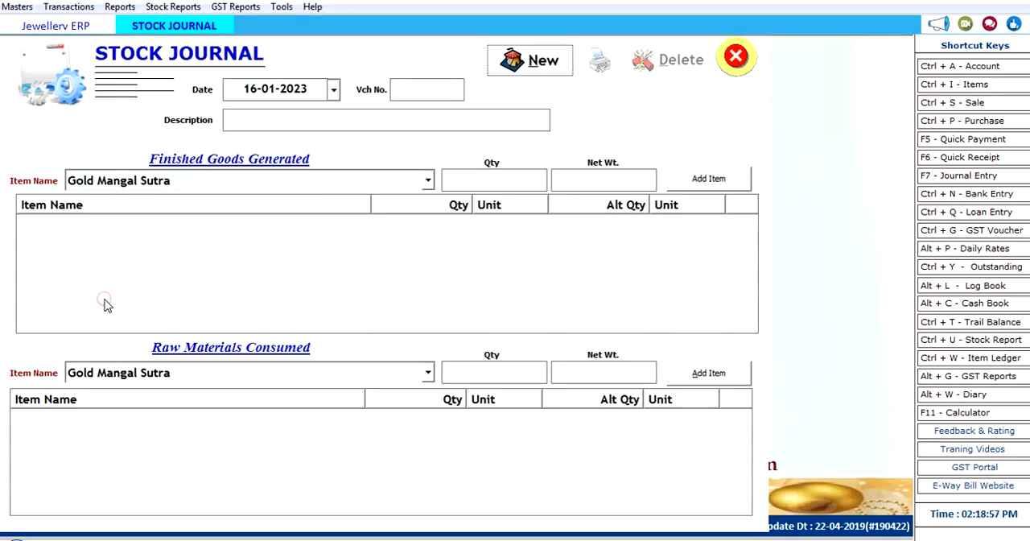
{"action": "left_click", "coordinate": [734, 58]}
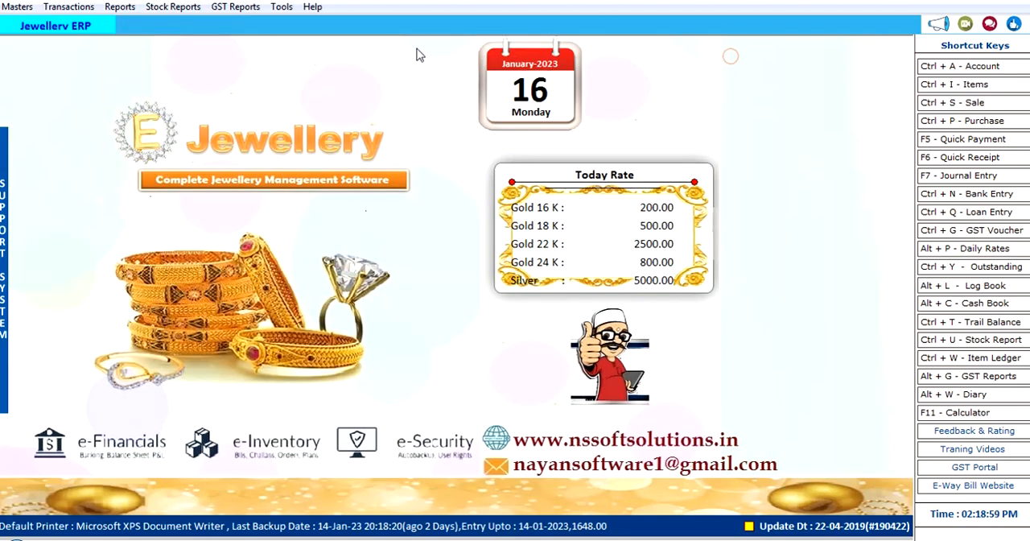
Step: Load the Stock Summary for 01-04-2022 to 16-01-2023, examine the opening, sale and closing quantities per item, and close it
{"action": "left_click", "coordinate": [81, 8]}
{"action": "mouse_move", "coordinate": [113, 9]}
{"action": "mouse_move", "coordinate": [173, 7]}
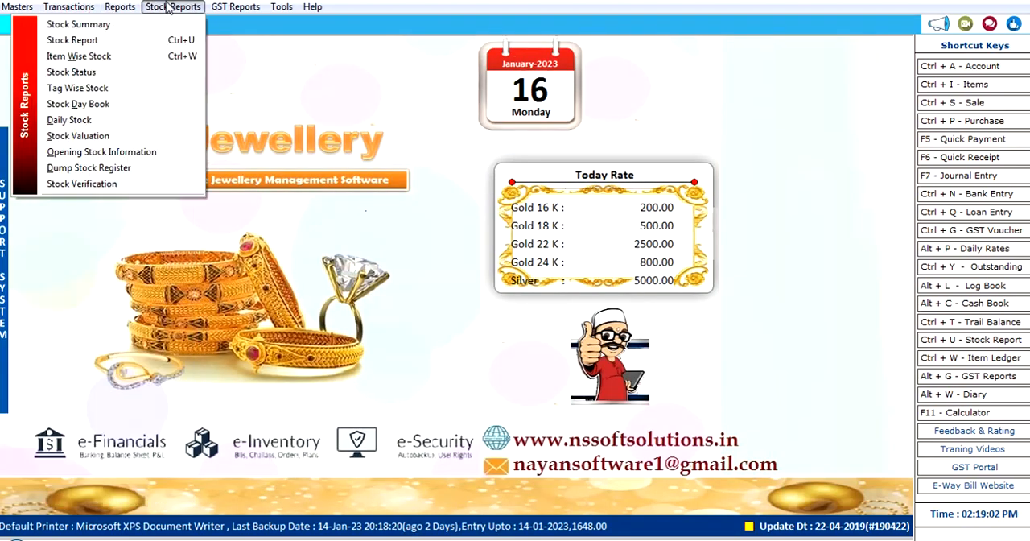
{"action": "left_click", "coordinate": [148, 27]}
{"action": "left_click", "coordinate": [514, 67]}
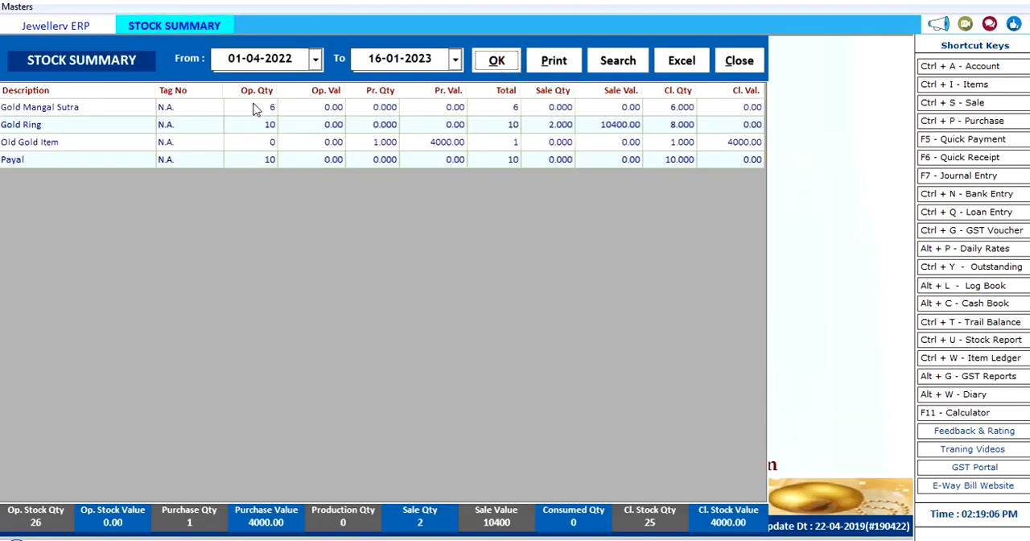
{"action": "left_click", "coordinate": [357, 106]}
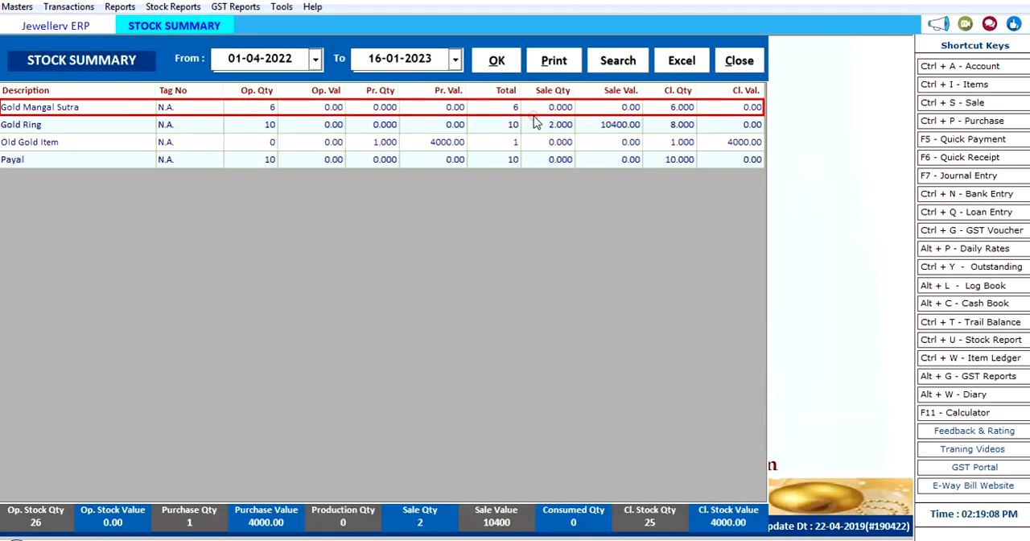
{"action": "left_click", "coordinate": [685, 124]}
{"action": "left_click", "coordinate": [697, 158]}
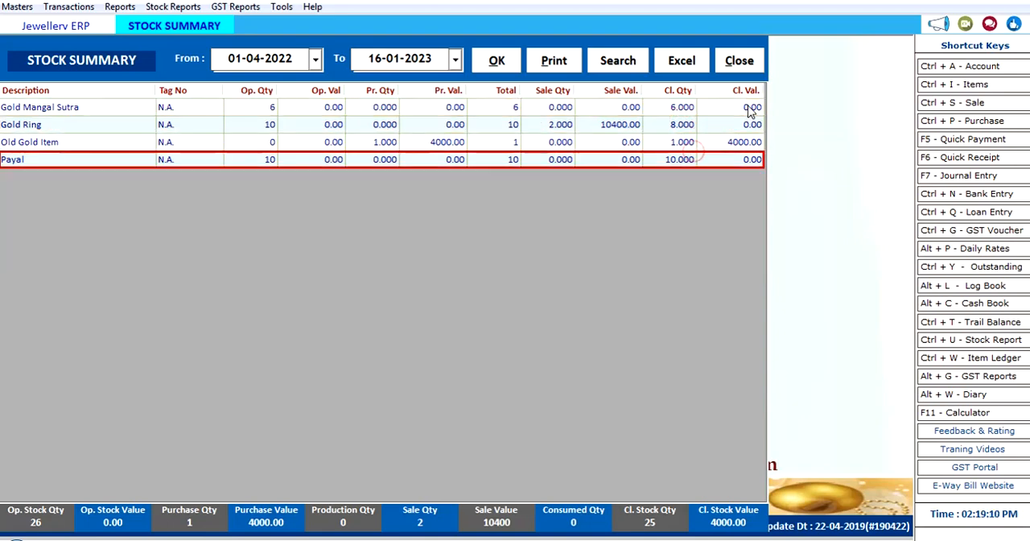
{"action": "left_click", "coordinate": [753, 64]}
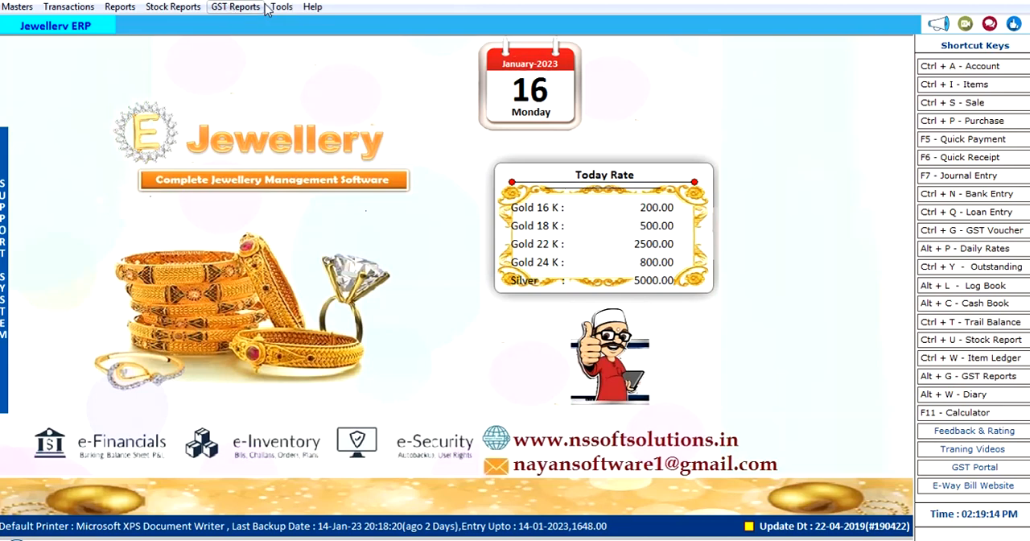
{"action": "left_click", "coordinate": [68, 6]}
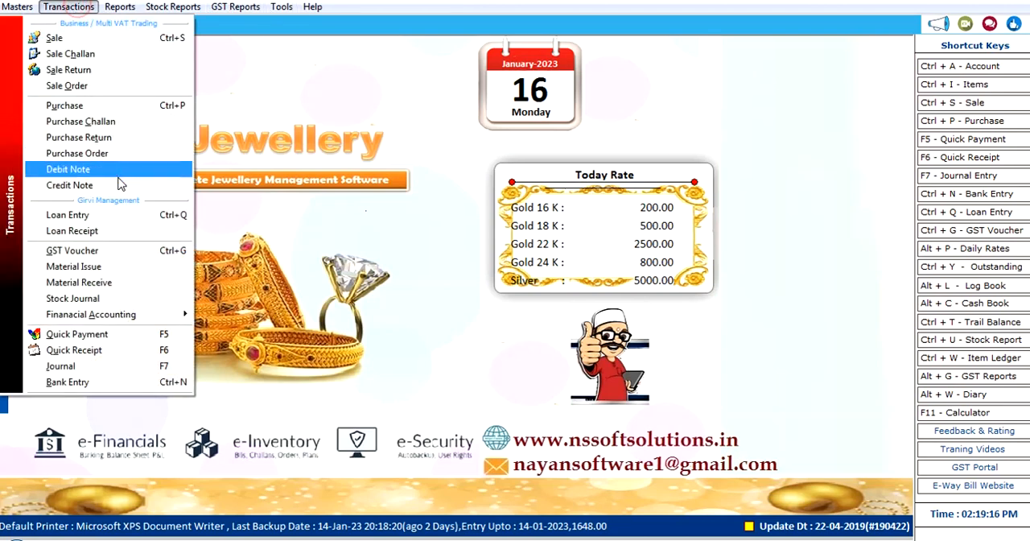
{"action": "left_click", "coordinate": [268, 6]}
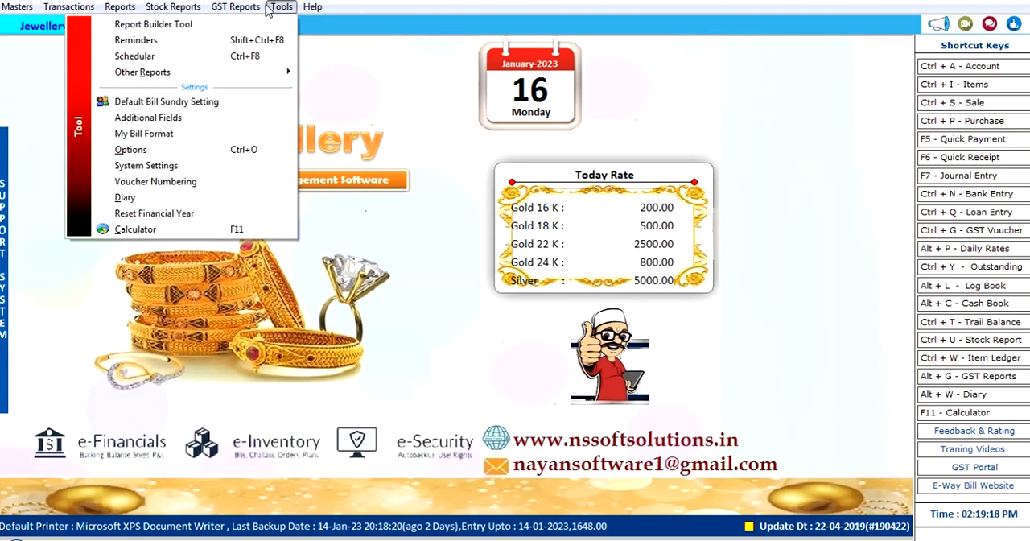
Step: Open the Item Wise Stock report for Gold Mangal Sutra and check its opening stock
{"action": "mouse_move", "coordinate": [231, 9]}
{"action": "left_click", "coordinate": [172, 7]}
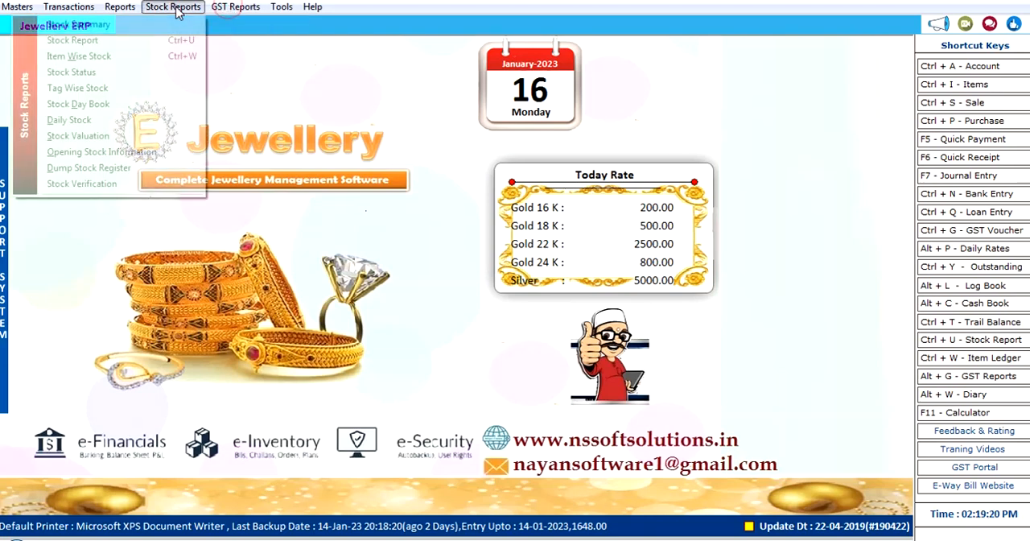
{"action": "left_click", "coordinate": [142, 56]}
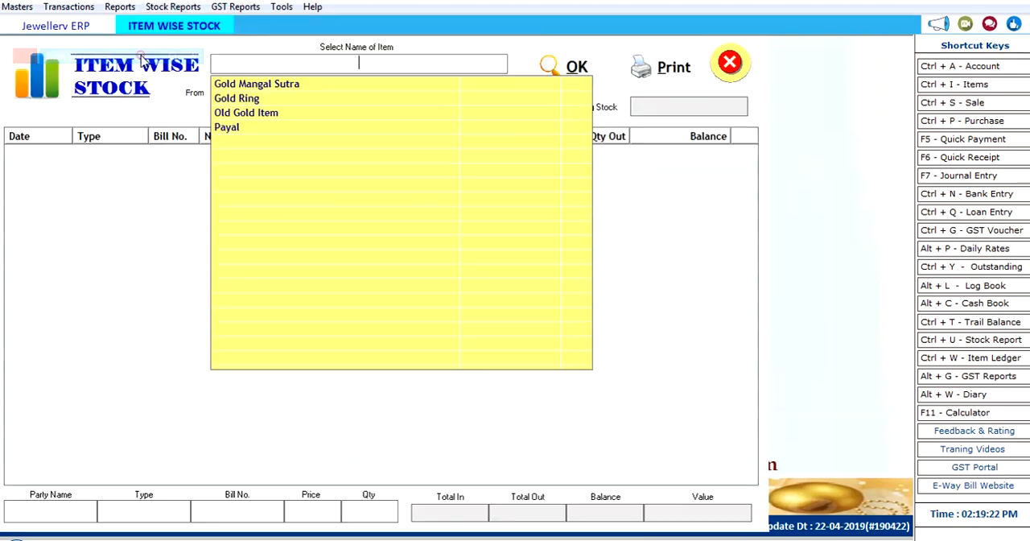
{"action": "left_click", "coordinate": [318, 86]}
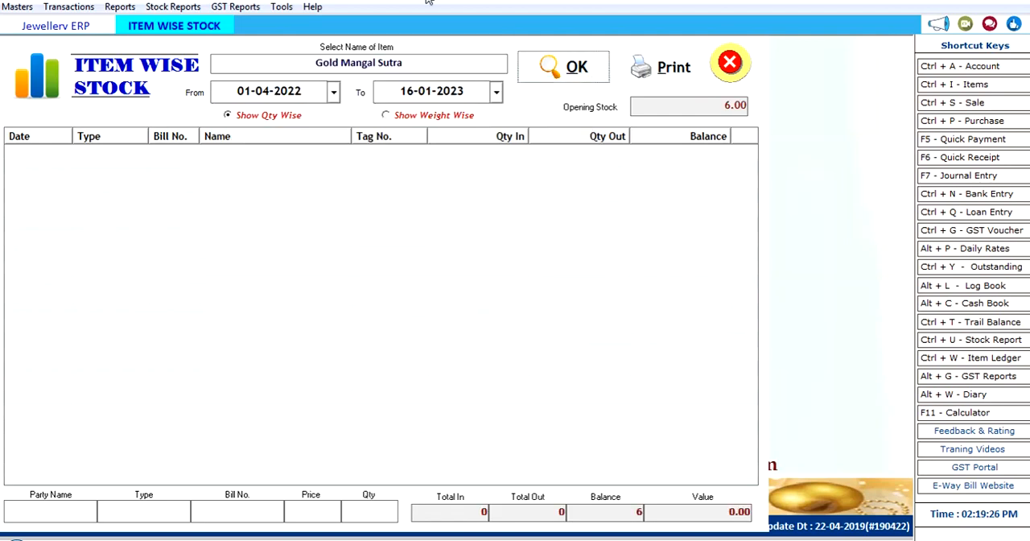
{"action": "left_click", "coordinate": [691, 107]}
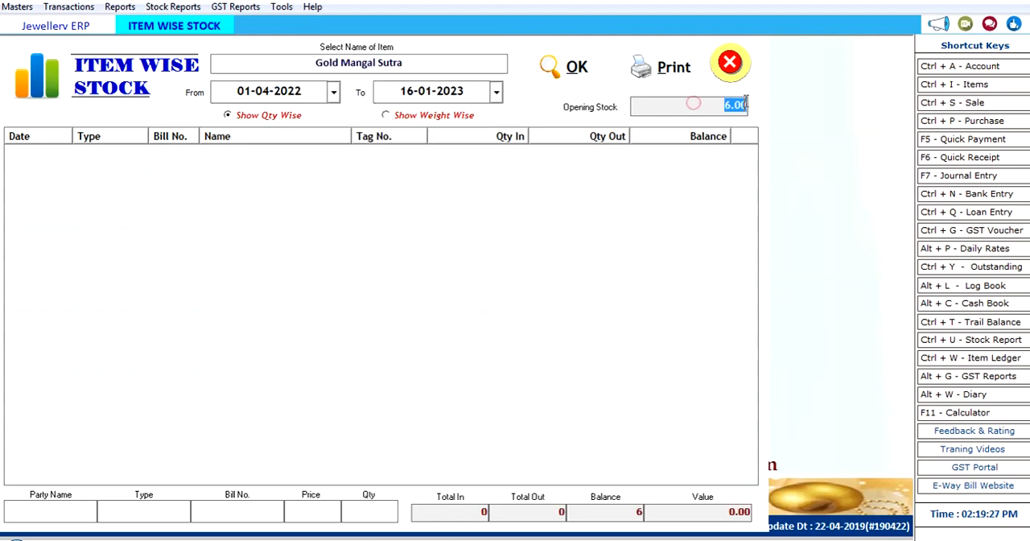
Step: Switch the Item Wise Stock report to the item Gold Ring
{"action": "left_click", "coordinate": [478, 63]}
{"action": "key", "text": "BackSpace"}
{"action": "key", "text": "BackSpace"}
{"action": "key", "text": "BackSpace"}
{"action": "key", "text": "BackSpace"}
{"action": "key", "text": "BackSpace"}
{"action": "key", "text": "BackSpace"}
{"action": "key", "text": "BackSpace"}
{"action": "key", "text": "BackSpace"}
{"action": "key", "text": "BackSpace"}
{"action": "key", "text": "BackSpace"}
{"action": "key", "text": "BackSpace"}
{"action": "key", "text": "BackSpace"}
{"action": "key", "text": "BackSpace"}
{"action": "key", "text": "BackSpace"}
{"action": "key", "text": "BackSpace"}
{"action": "key", "text": "BackSpace"}
{"action": "key", "text": "BackSpace"}
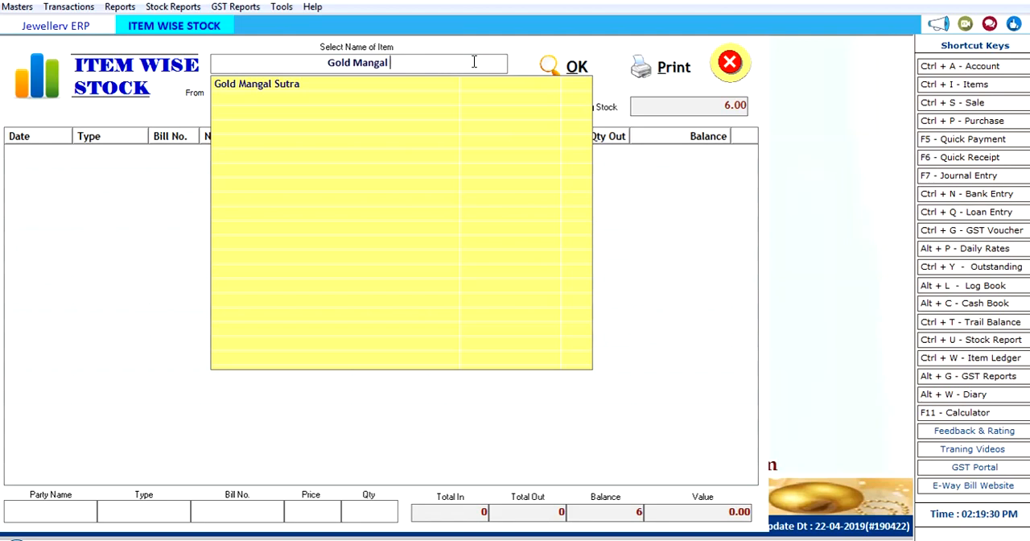
{"action": "key", "text": "Down"}
{"action": "key", "text": "Down"}
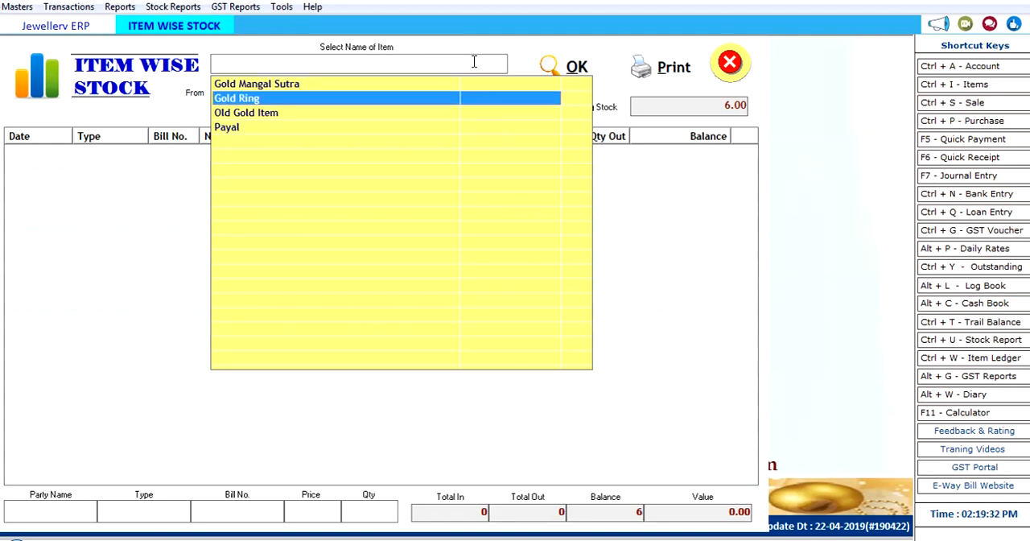
{"action": "key", "text": "Return"}
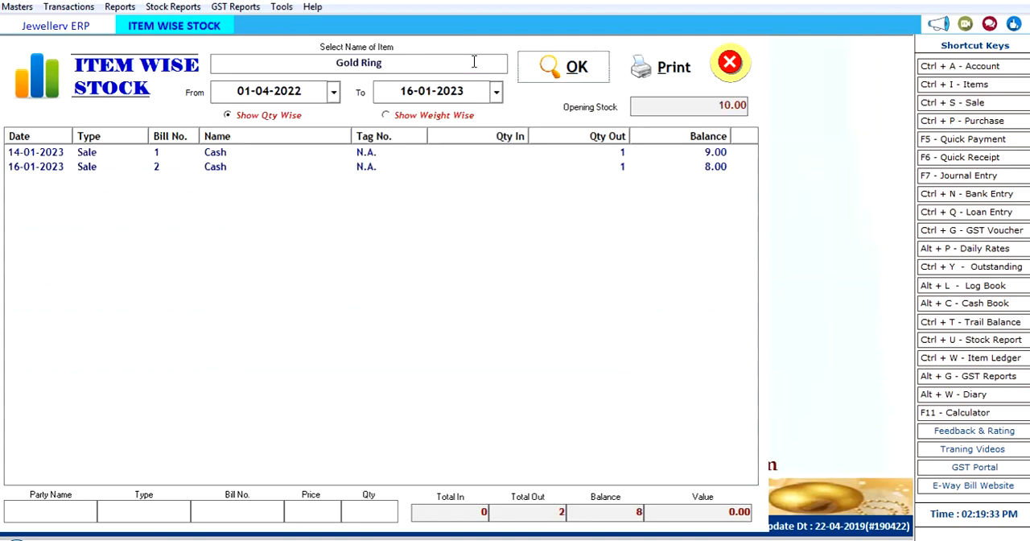
Step: Try to preview the Gold Ring stock report for printing, then close the preview and the Item Wise Stock report
{"action": "left_click", "coordinate": [673, 69]}
{"action": "left_click", "coordinate": [640, 338]}
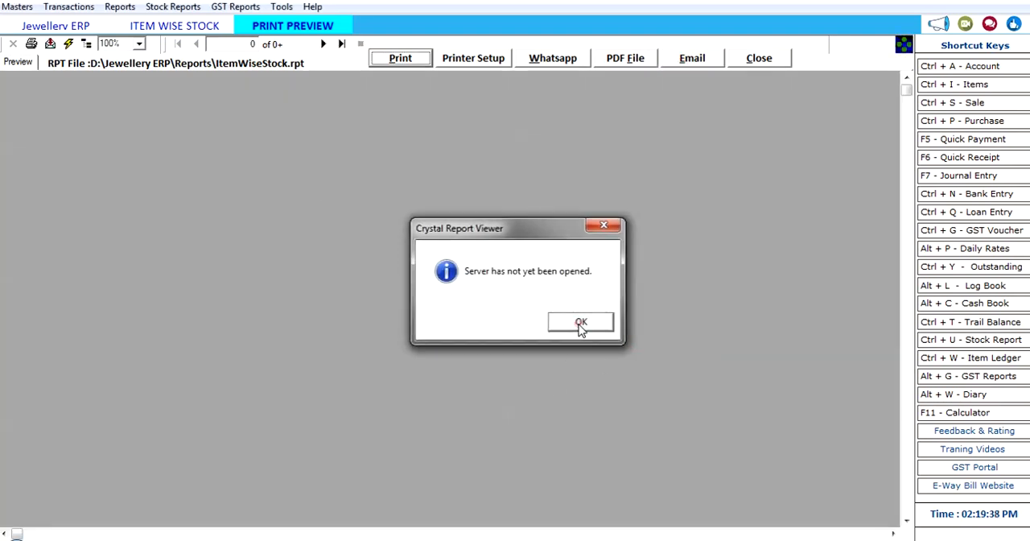
{"action": "left_click", "coordinate": [580, 322]}
{"action": "left_click", "coordinate": [761, 58]}
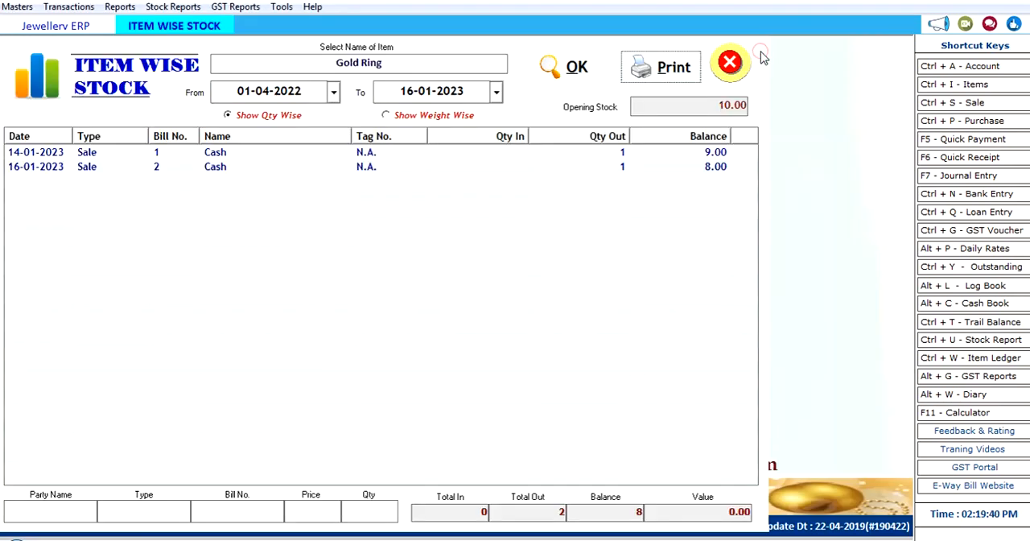
{"action": "left_click", "coordinate": [791, 63]}
Step: Load the Balance Sheet for 01-04-2022 to 16-01-2023, look over its liabilities and assets, and close it
{"action": "left_click", "coordinate": [69, 7]}
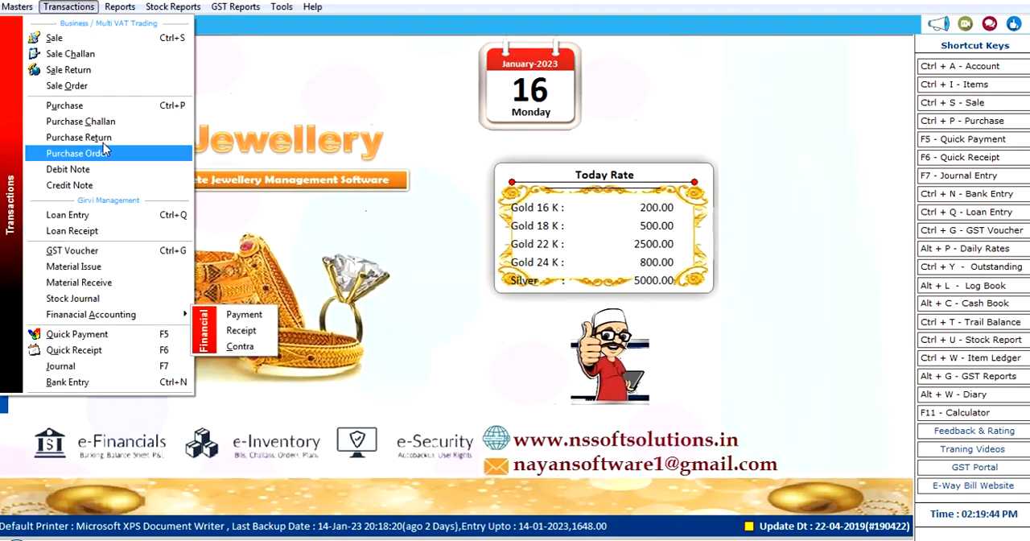
{"action": "left_click", "coordinate": [121, 8]}
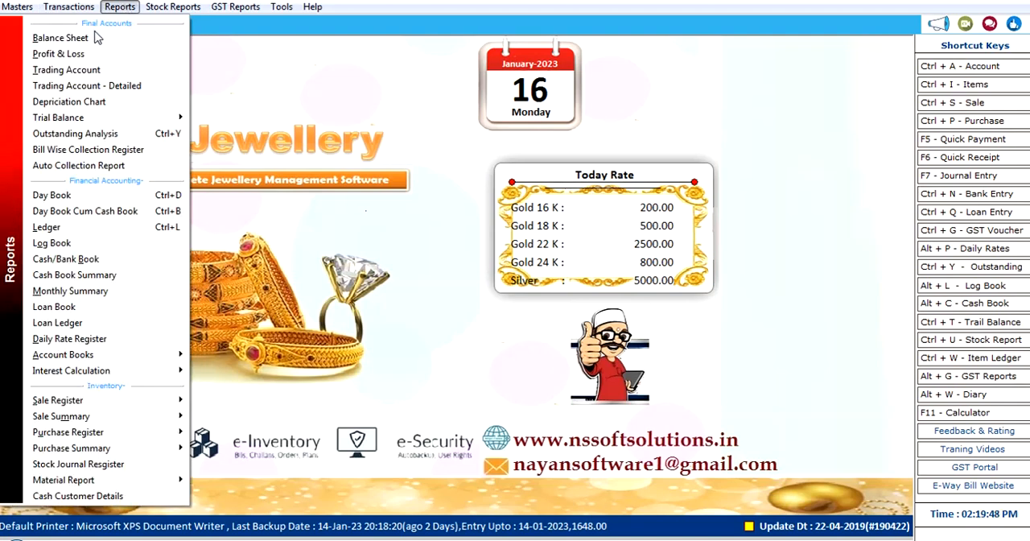
{"action": "left_click", "coordinate": [60, 38]}
{"action": "left_click", "coordinate": [533, 62]}
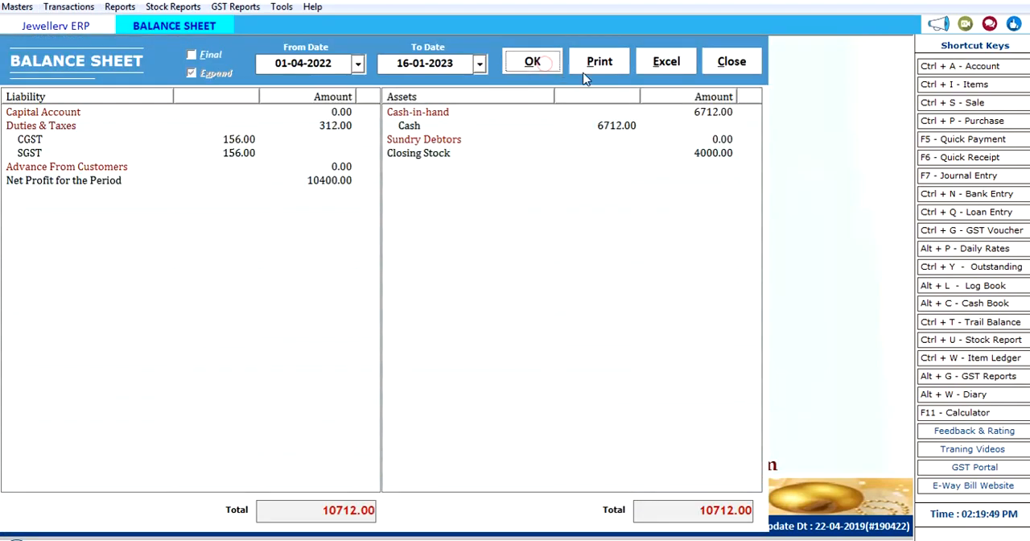
{"action": "left_click", "coordinate": [448, 141]}
{"action": "left_click", "coordinate": [734, 63]}
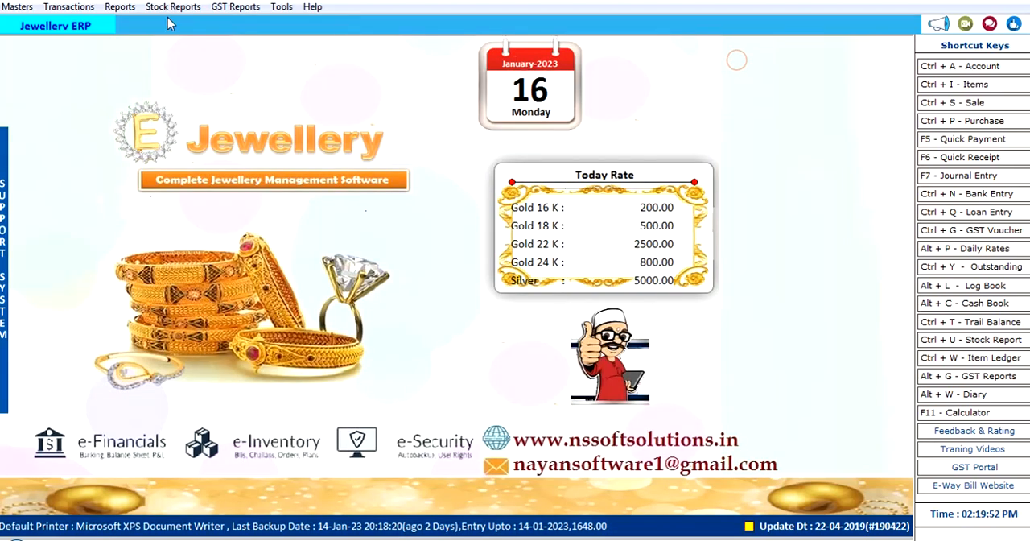
Step: Load the Profit & Loss report for 01-04-2022 to 16-01-2023, look it over, and close it
{"action": "left_click", "coordinate": [121, 7]}
{"action": "left_click", "coordinate": [108, 55]}
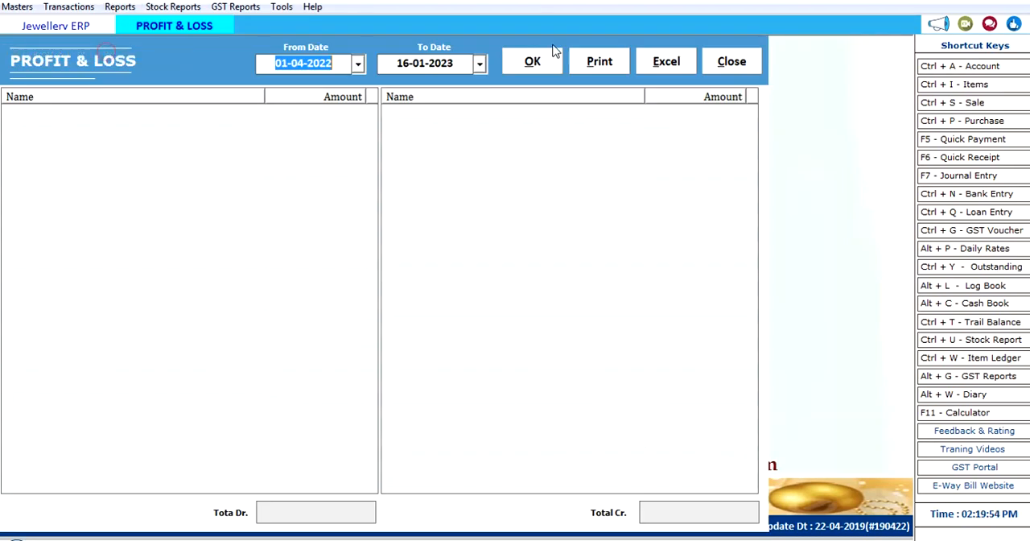
{"action": "left_click", "coordinate": [523, 69]}
{"action": "left_click", "coordinate": [732, 64]}
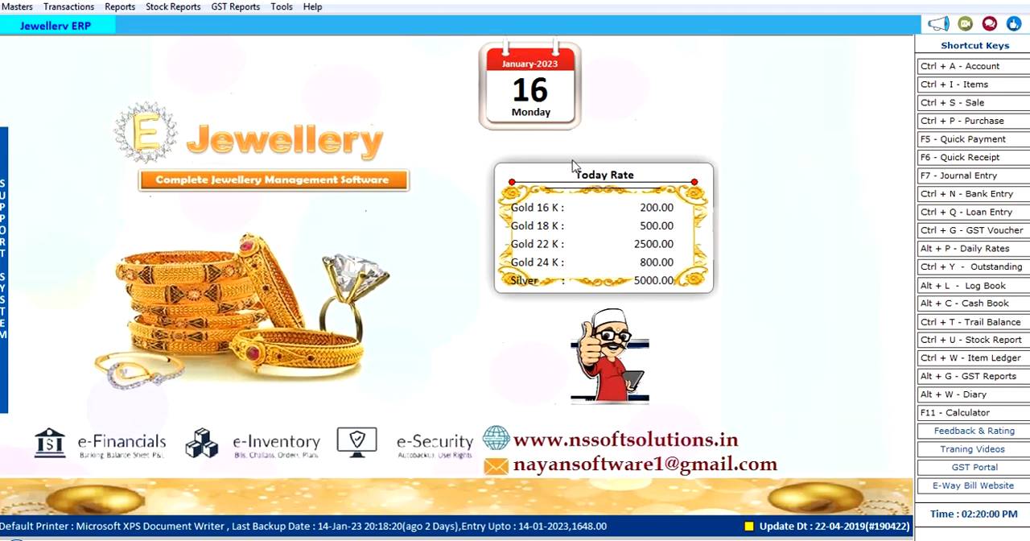
{"action": "left_click", "coordinate": [55, 8]}
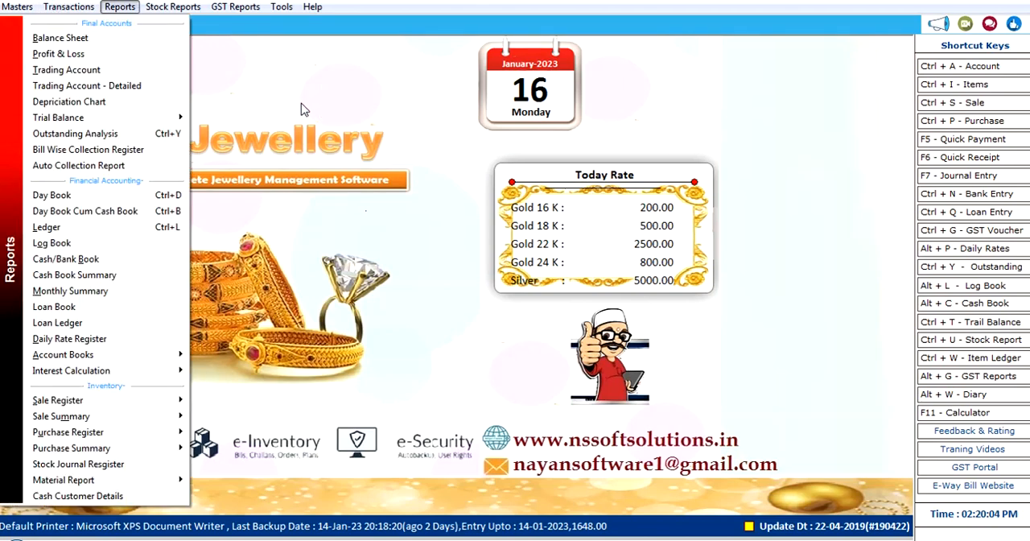
{"action": "left_click", "coordinate": [237, 63]}
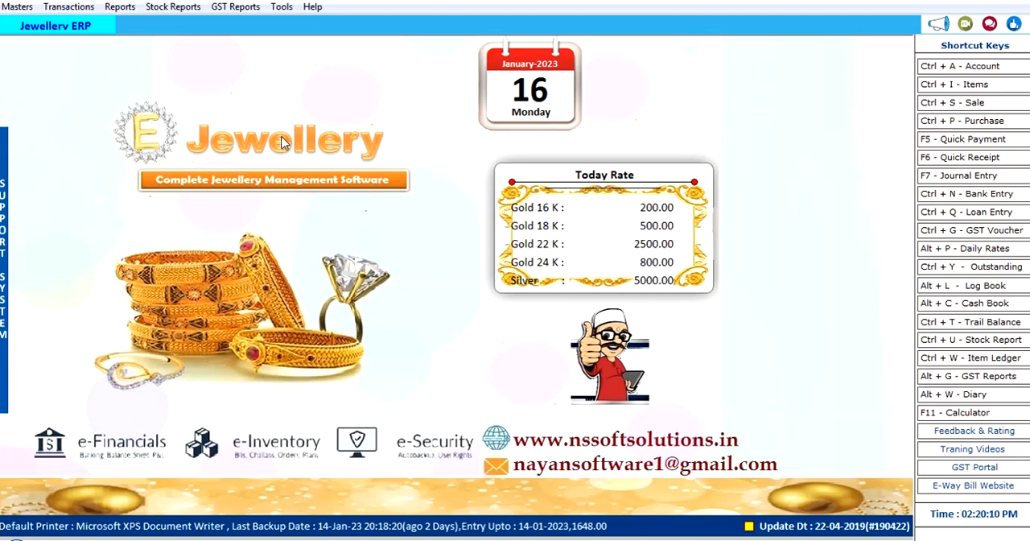
{"action": "left_click", "coordinate": [21, 7]}
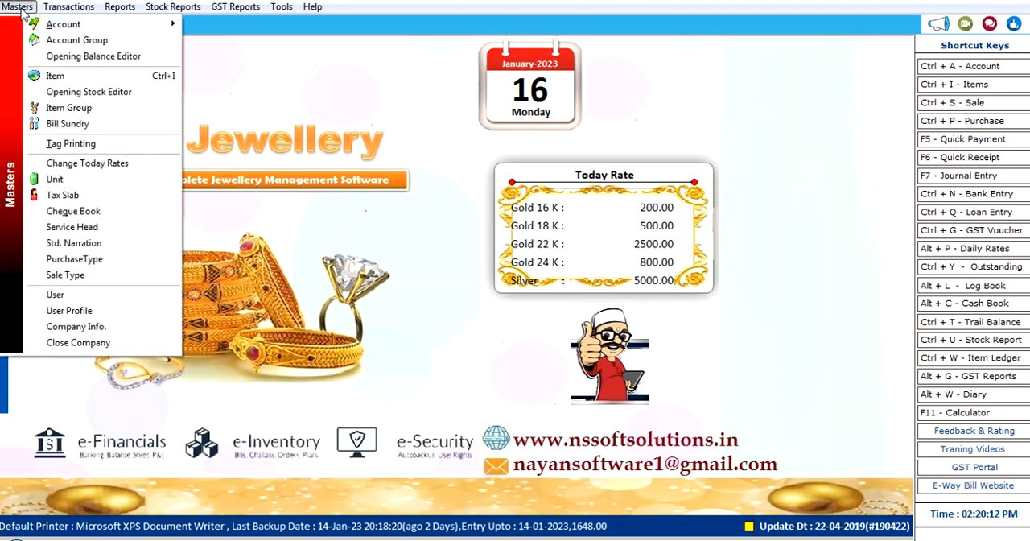
{"action": "left_click", "coordinate": [411, 250]}
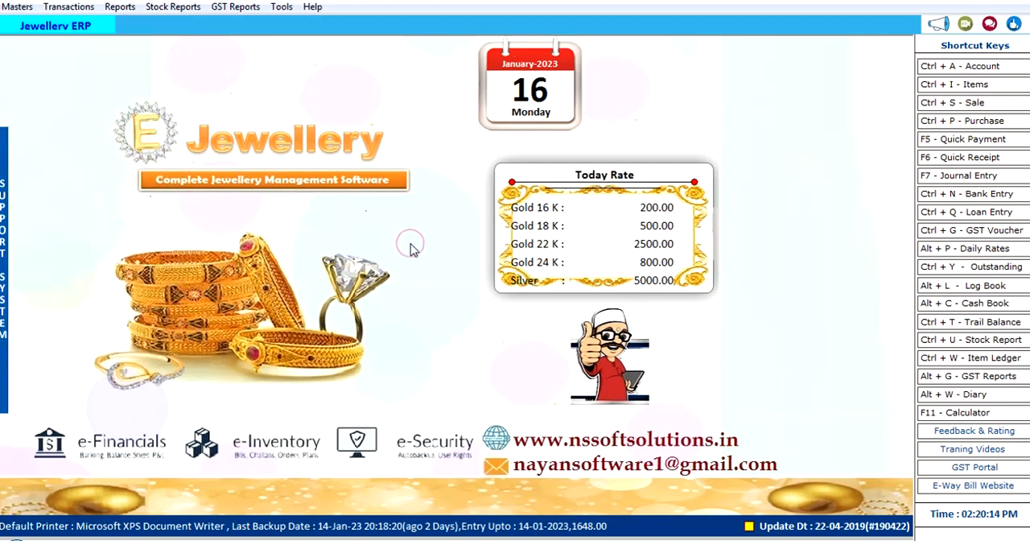
{"action": "left_click", "coordinate": [69, 7]}
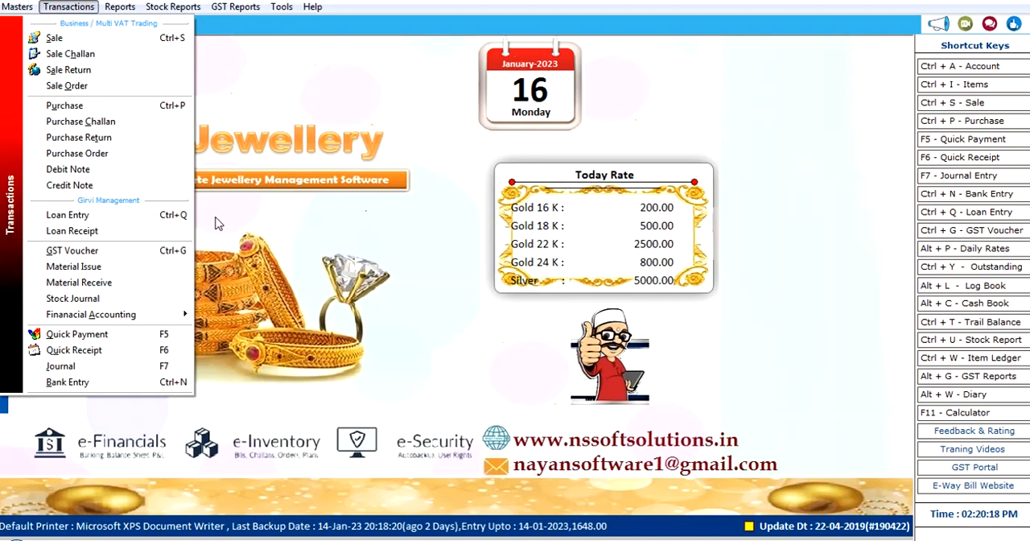
{"action": "left_click", "coordinate": [119, 8]}
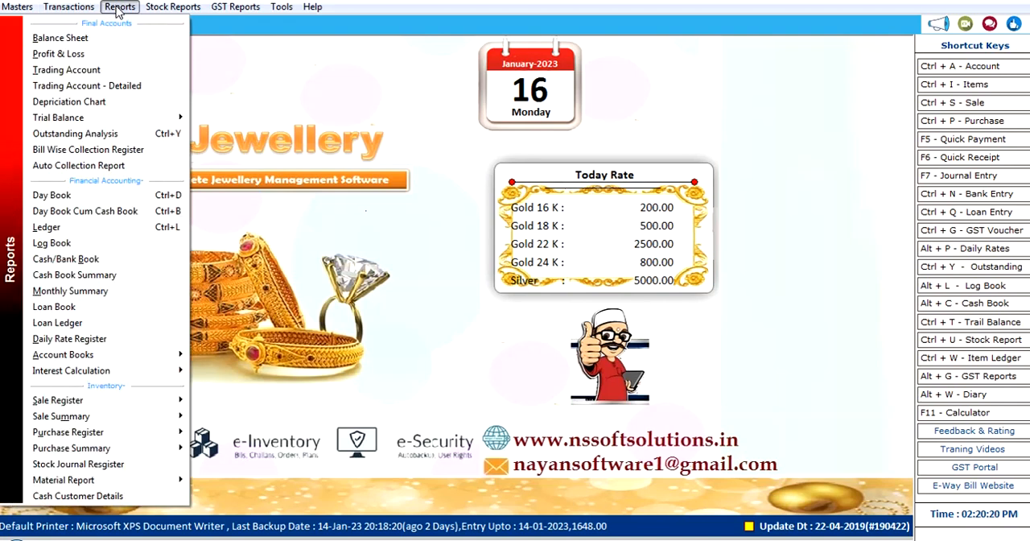
{"action": "left_click", "coordinate": [173, 8]}
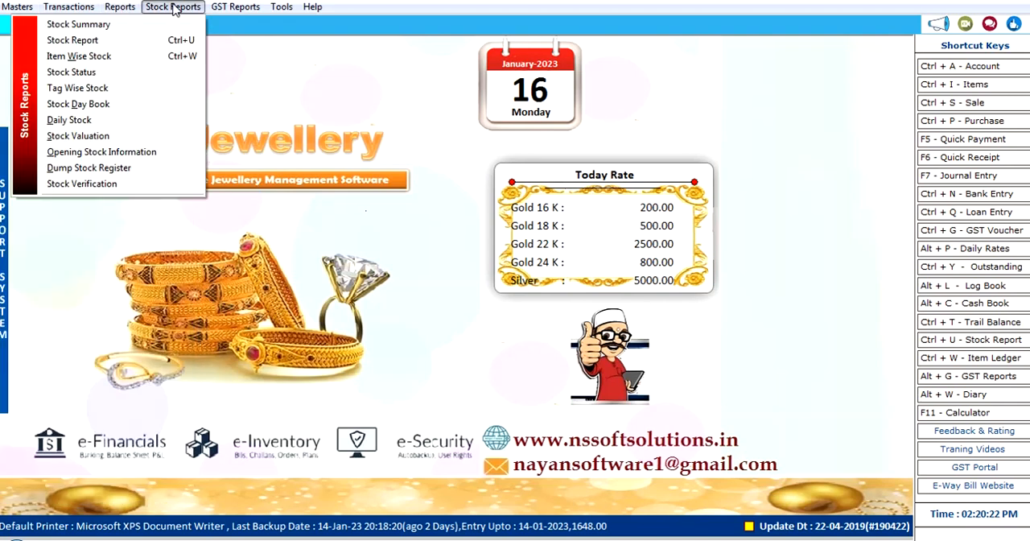
Step: Open the Write to Diary window for 16-01-2023, dismiss the antivirus notification, and close the diary without saving an entry
{"action": "left_click", "coordinate": [291, 11]}
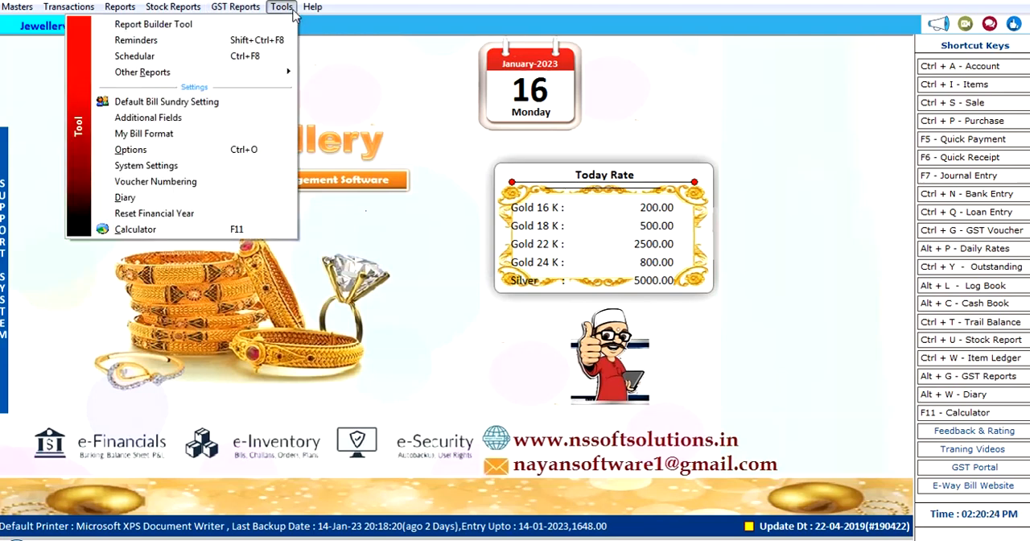
{"action": "left_click", "coordinate": [194, 203]}
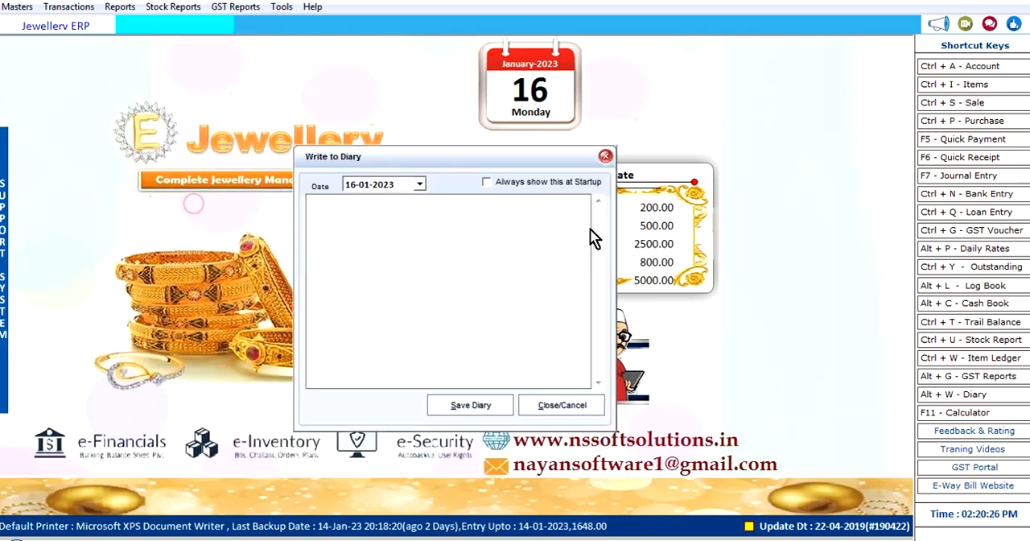
{"action": "left_click", "coordinate": [441, 157]}
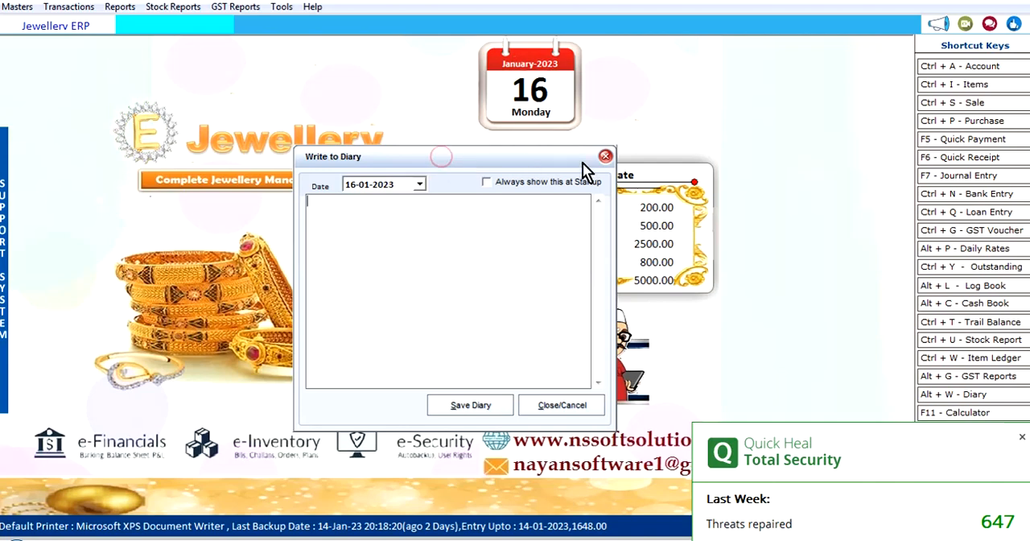
{"action": "left_click", "coordinate": [1020, 439]}
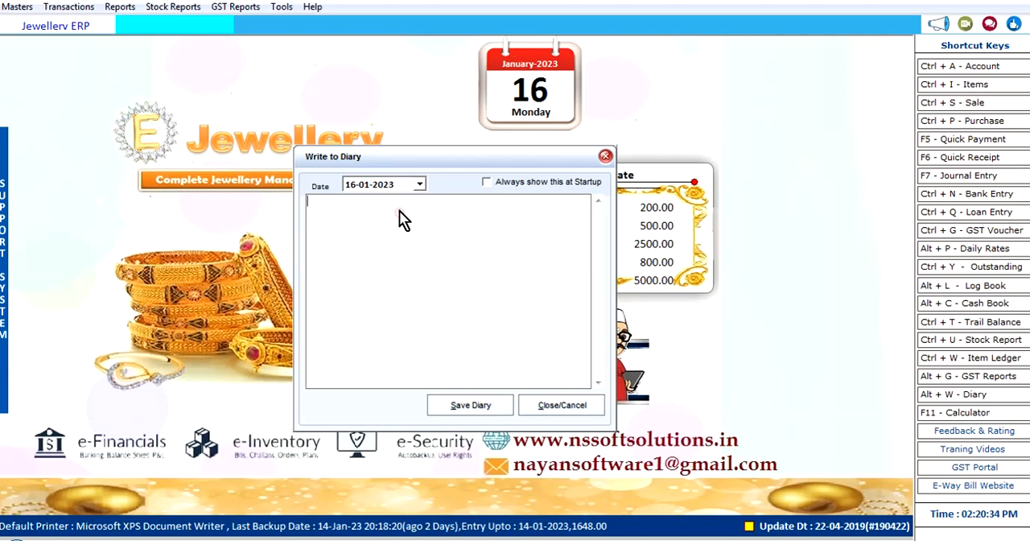
{"action": "left_click", "coordinate": [344, 158]}
{"action": "left_click", "coordinate": [565, 406]}
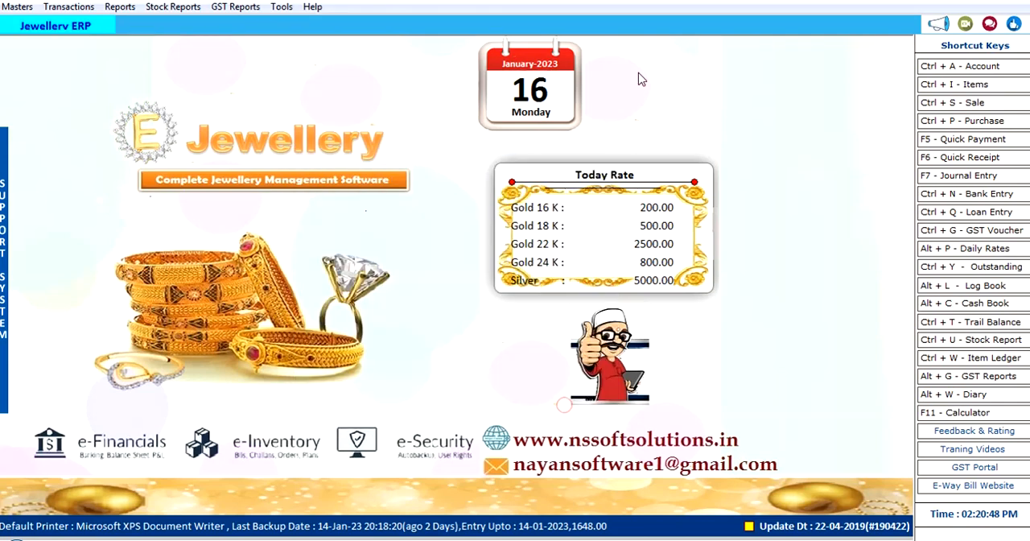
{"action": "left_click", "coordinate": [17, 6]}
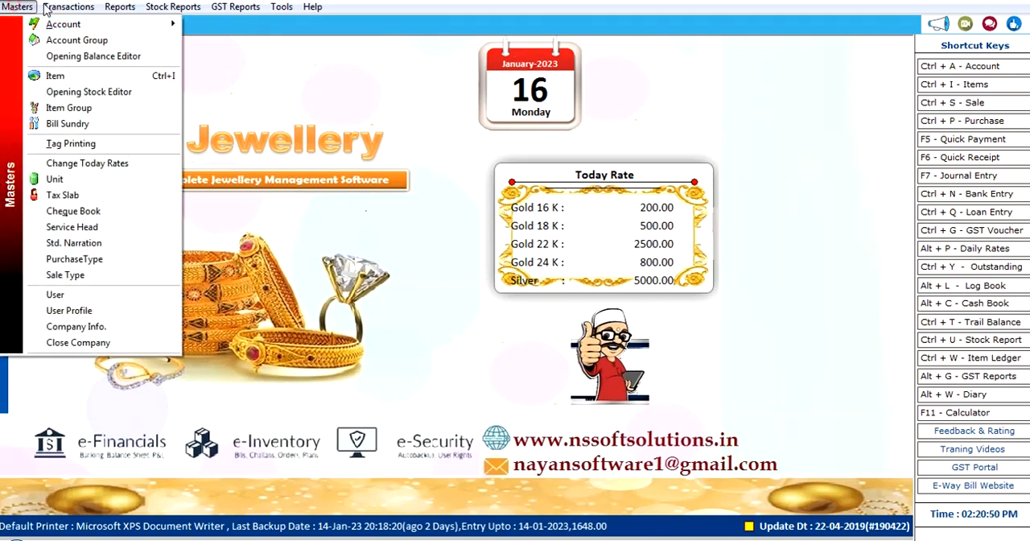
{"action": "mouse_move", "coordinate": [69, 6]}
{"action": "left_click", "coordinate": [388, 264]}
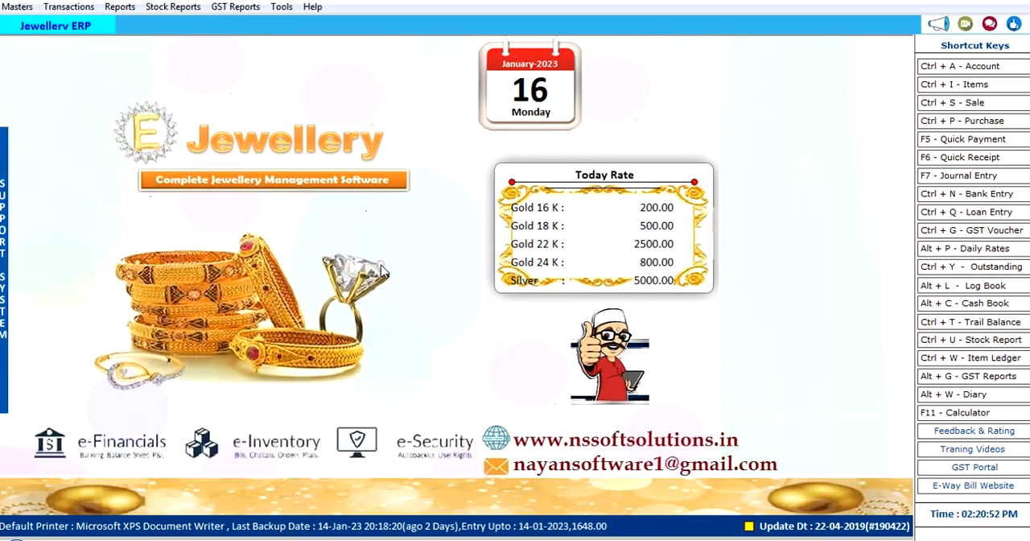